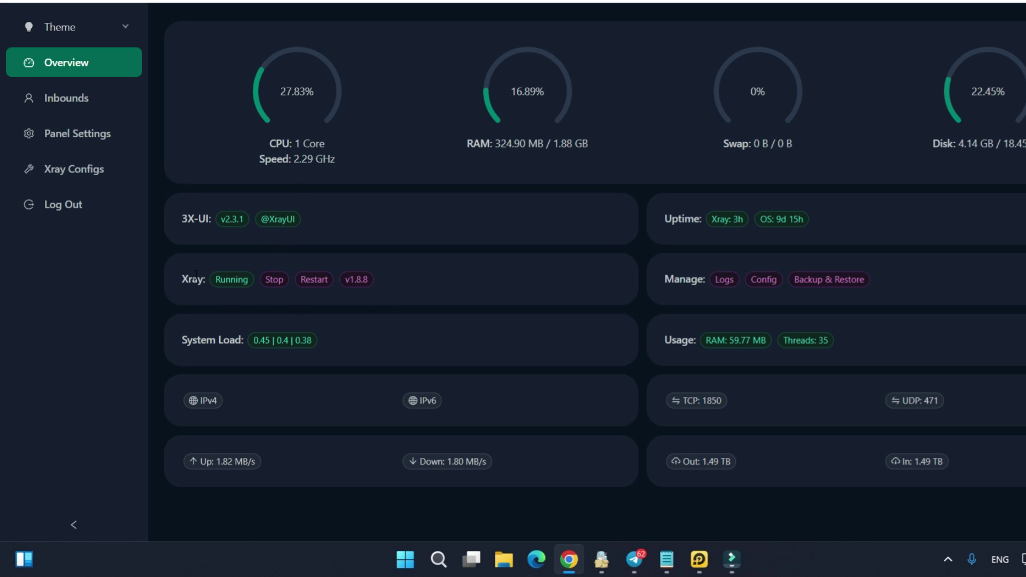
Check the Xray version list, then copy the server's IPv4 address from the dashboard
{"action": "left_click", "coordinate": [355, 284]}
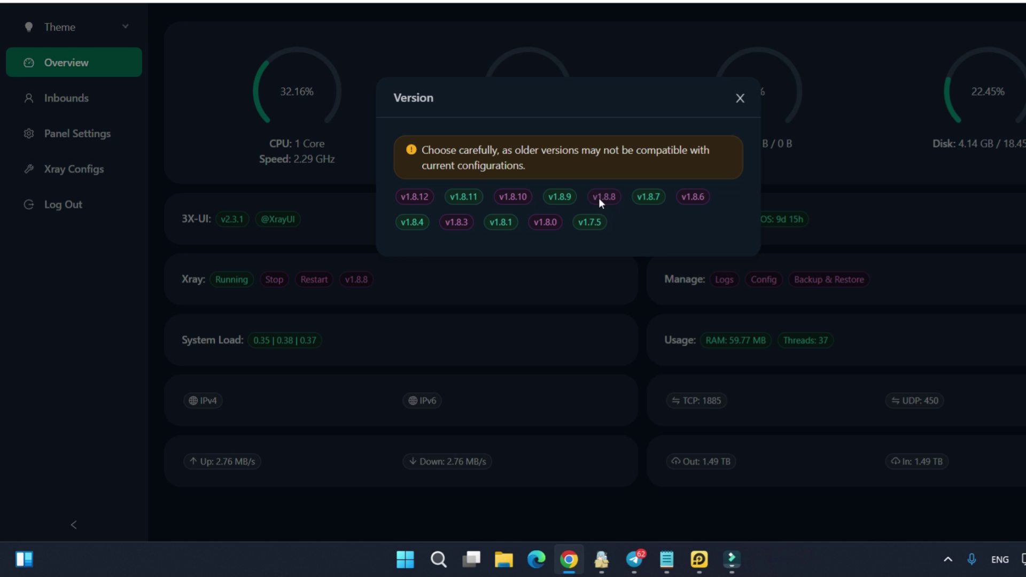
{"action": "left_click", "coordinate": [740, 98]}
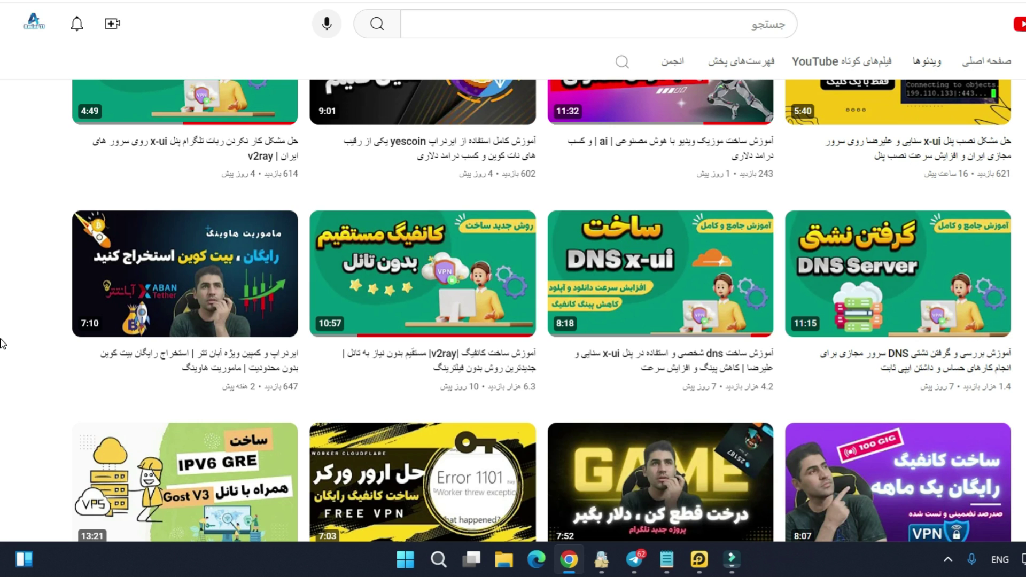
{"action": "scroll", "coordinate": [3, 344], "scroll_direction": "up", "scroll_amount": 3}
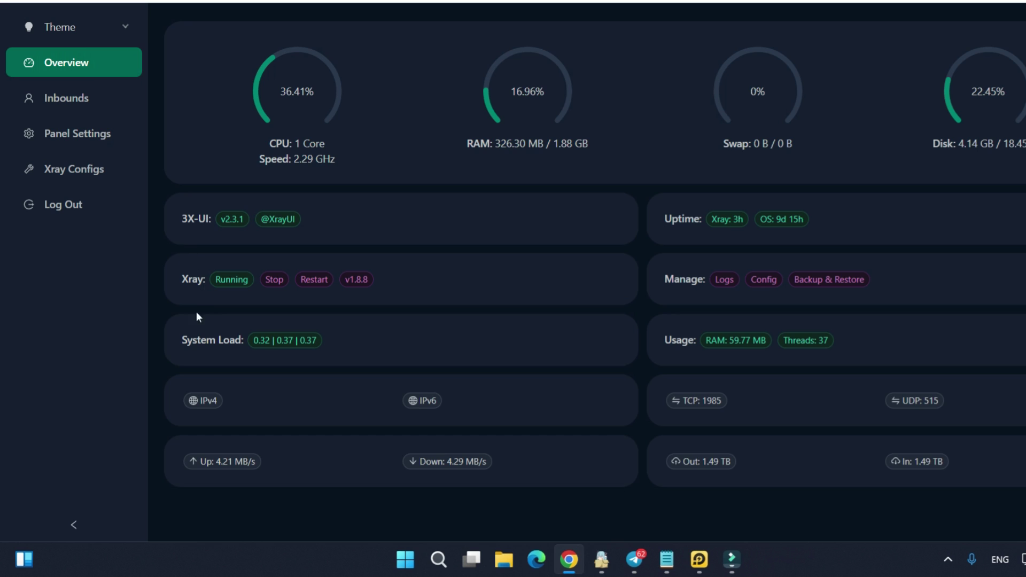
{"action": "mouse_move", "coordinate": [202, 399]}
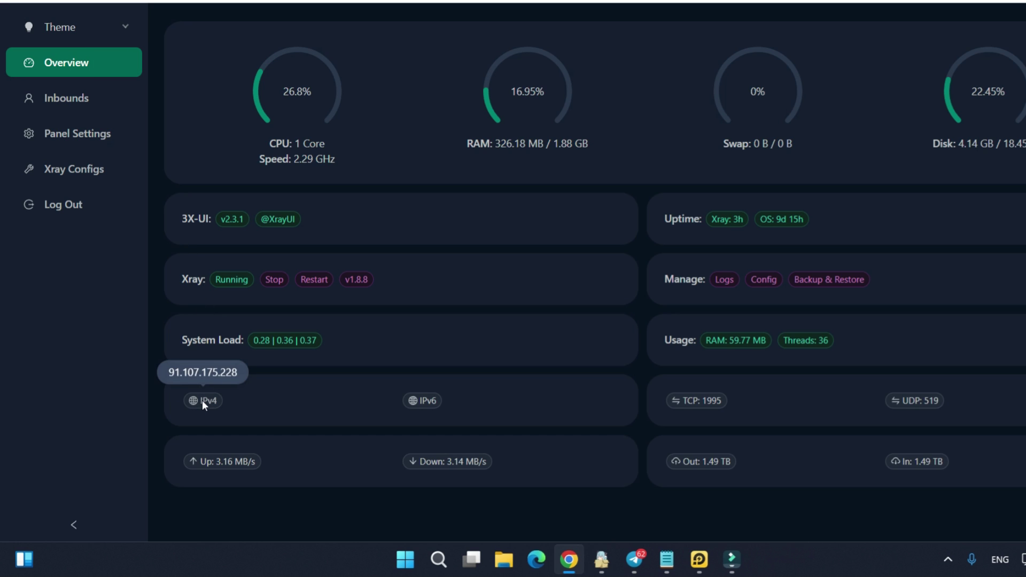
{"action": "double_click", "coordinate": [208, 374]}
{"action": "right_click", "coordinate": [207, 374]}
{"action": "left_click", "coordinate": [278, 193]}
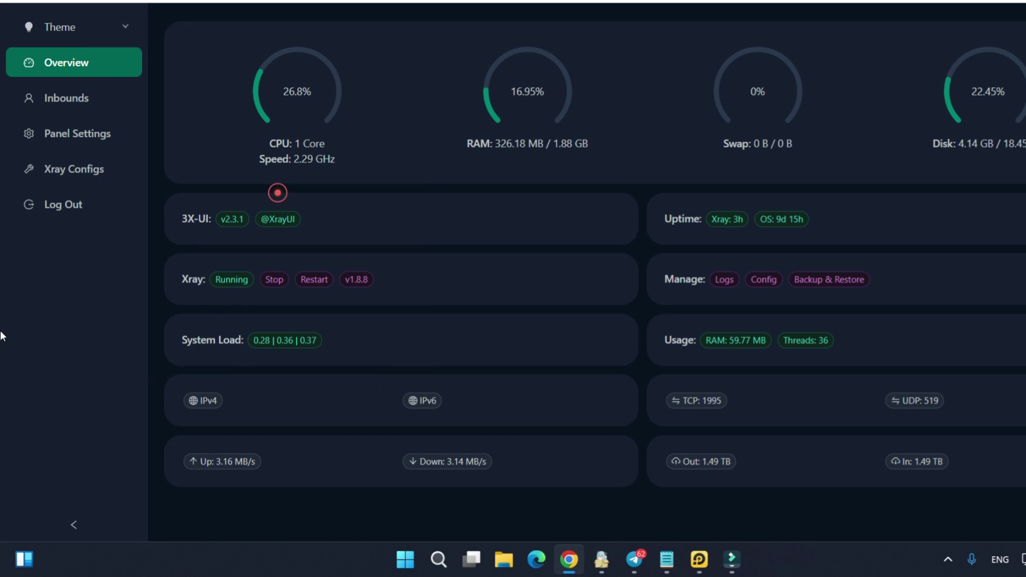
Launch PuTTY, connect to the pasted server IP, and accept the host key
{"action": "left_click", "coordinate": [569, 559]}
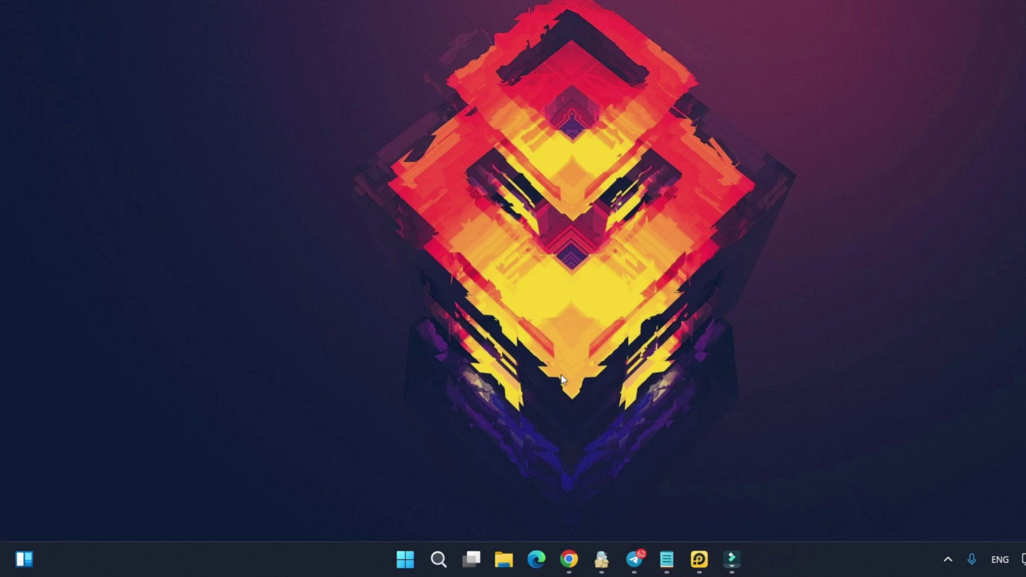
{"action": "left_click", "coordinate": [438, 561]}
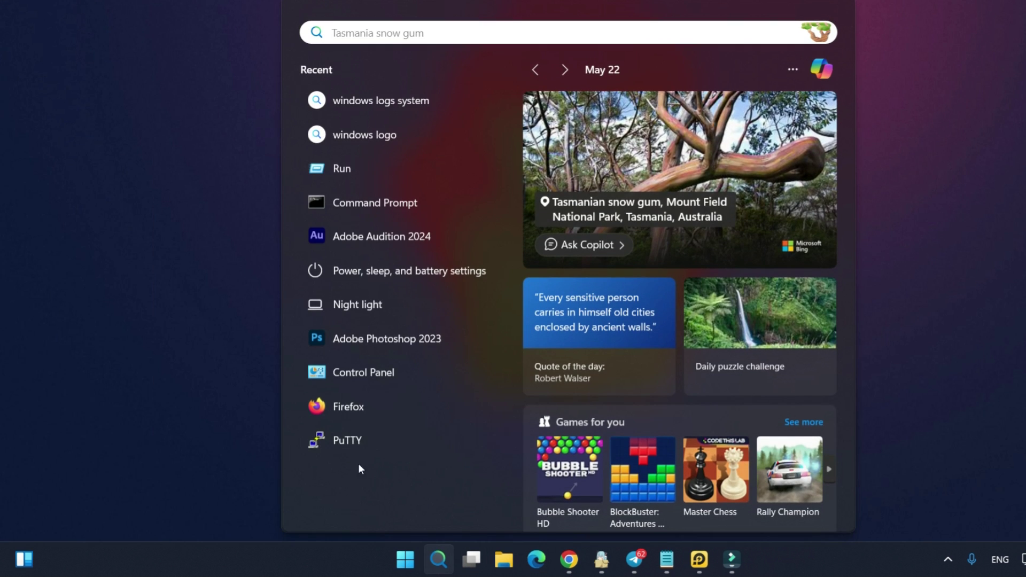
{"action": "left_click", "coordinate": [347, 440]}
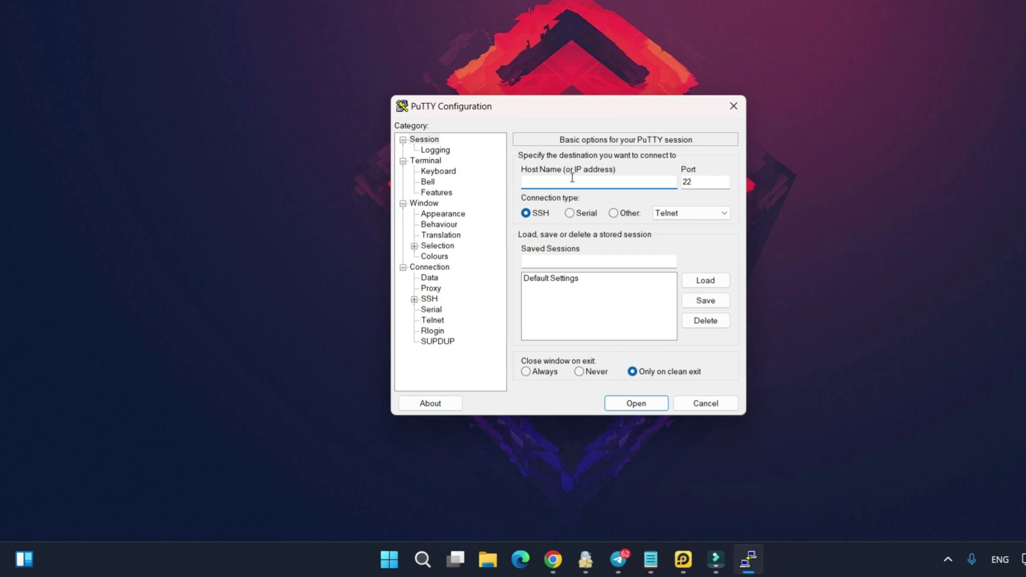
{"action": "right_click", "coordinate": [591, 182]}
{"action": "left_click", "coordinate": [613, 241]}
{"action": "left_click", "coordinate": [631, 403]}
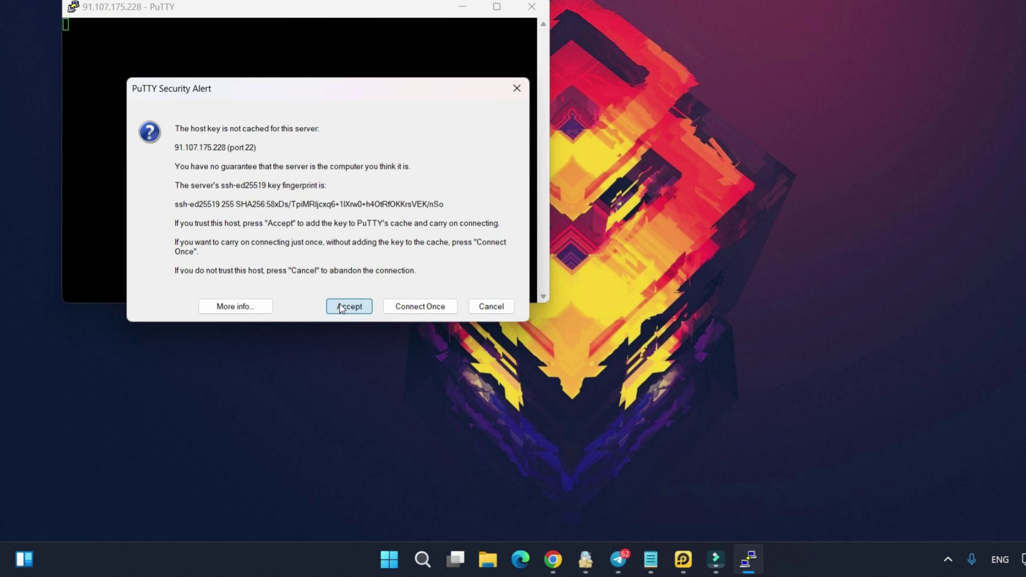
{"action": "left_click", "coordinate": [347, 303]}
Log in to the SSH session as root with the password
{"action": "left_click_drag", "start_coordinate": [249, 8], "coordinate": [558, 88]}
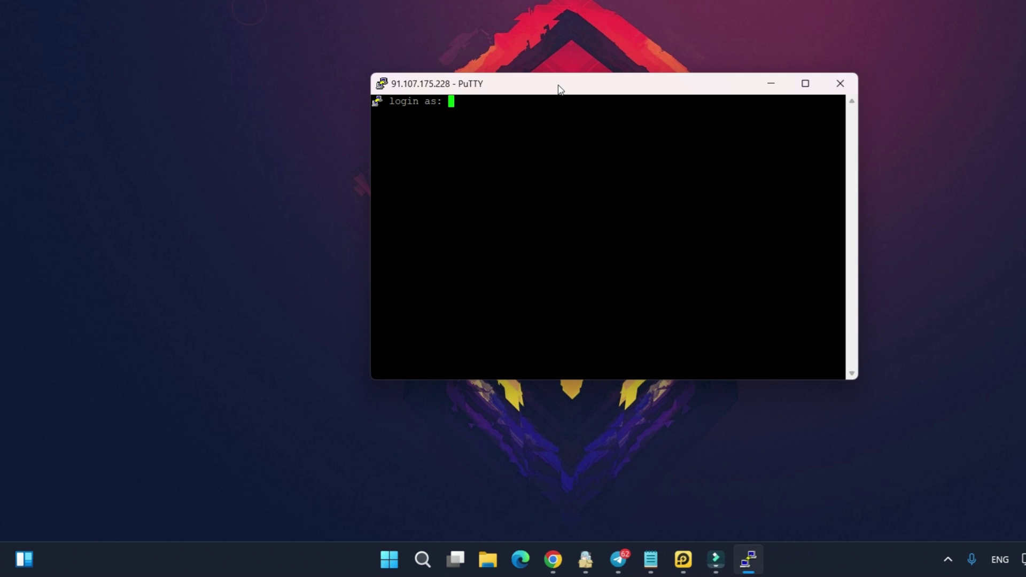
{"action": "type", "text": "root"}
{"action": "key", "text": "Return"}
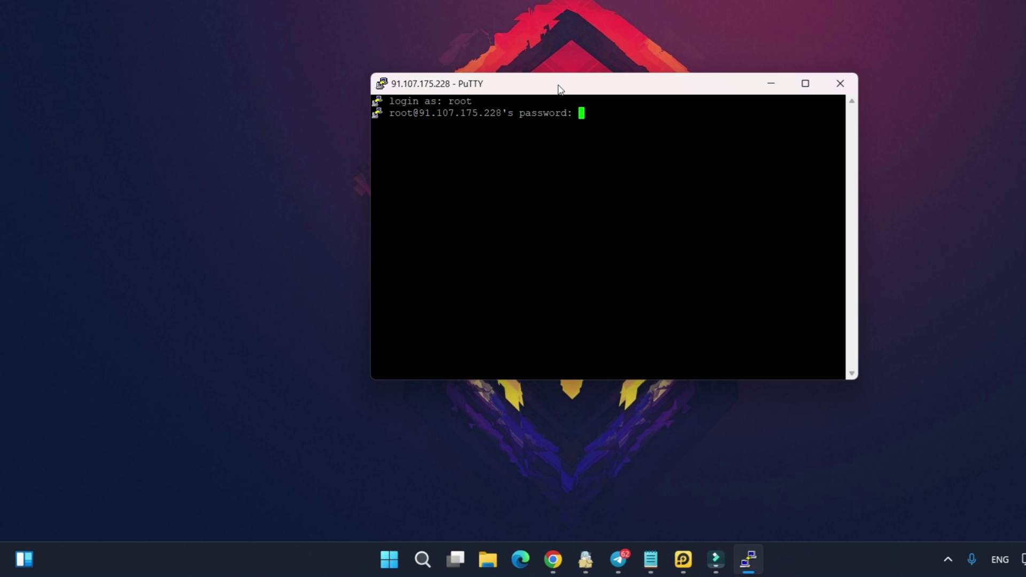
{"action": "key", "text": "Return"}
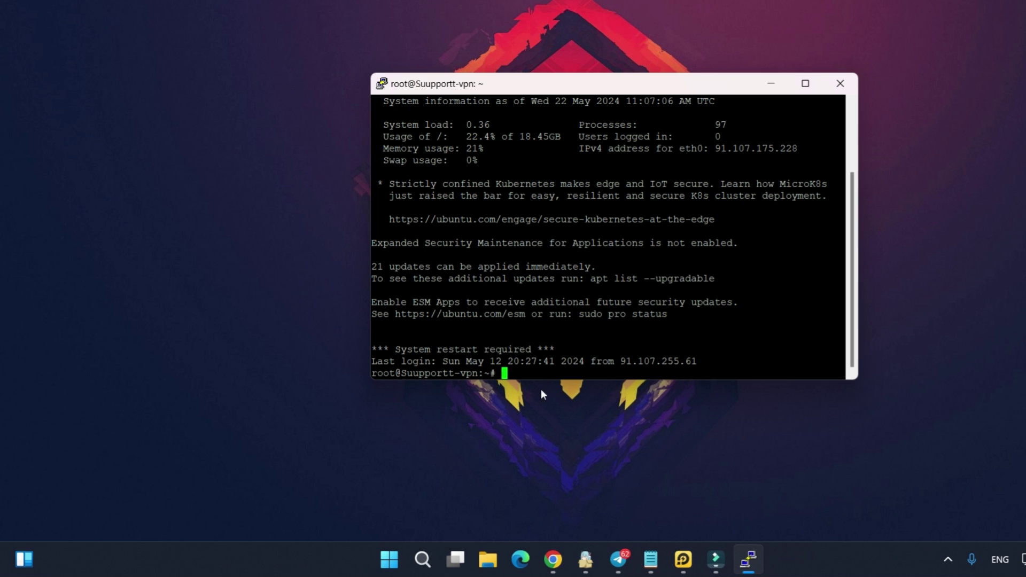
Run x-ui, choose option 21 then 1 to enable BBR, and close PuTTY
{"action": "type", "text": "x-ui"}
{"action": "key", "text": "Return"}
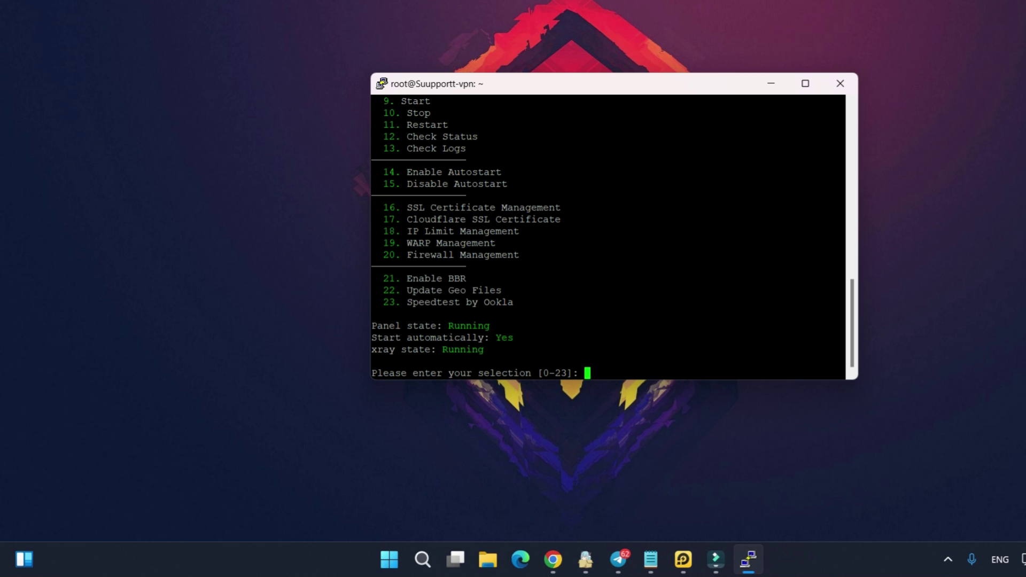
{"action": "type", "text": "21"}
{"action": "key", "text": "Return"}
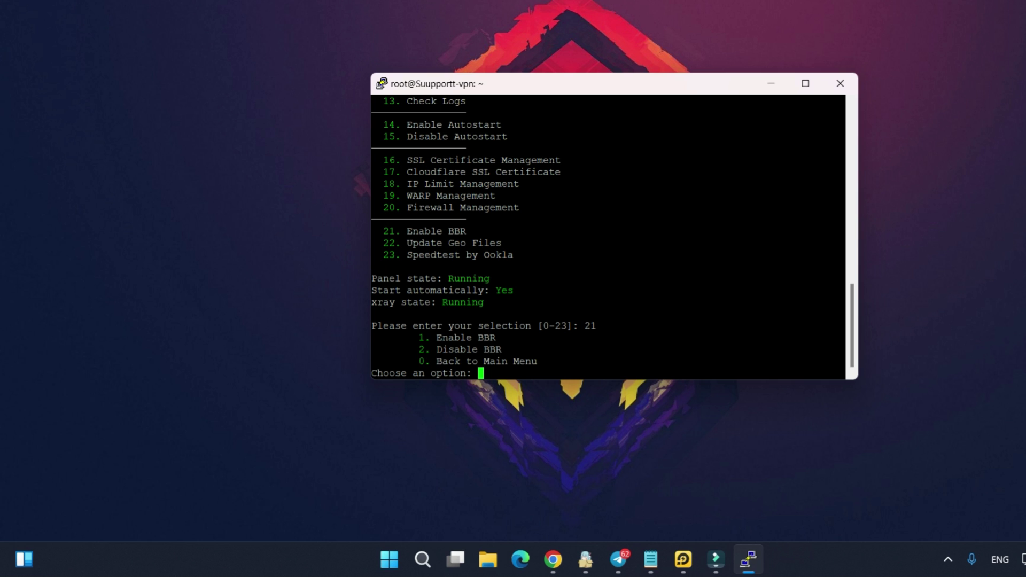
{"action": "type", "text": "1"}
{"action": "key", "text": "Return"}
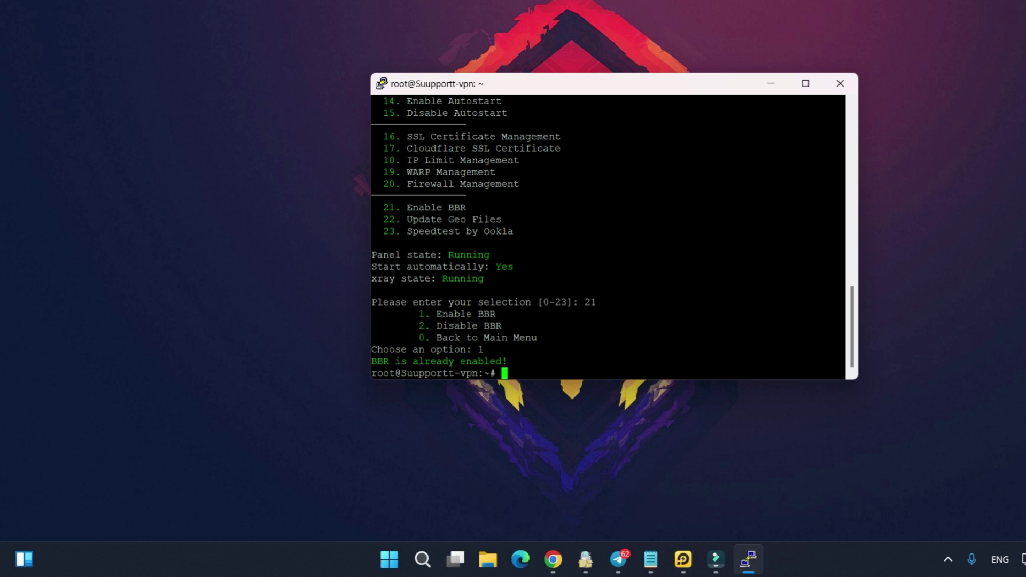
{"action": "left_click", "coordinate": [840, 83]}
Confirm closing PuTTY, then review the Xray Configs routing rules in 3X-UI
{"action": "left_click", "coordinate": [580, 301]}
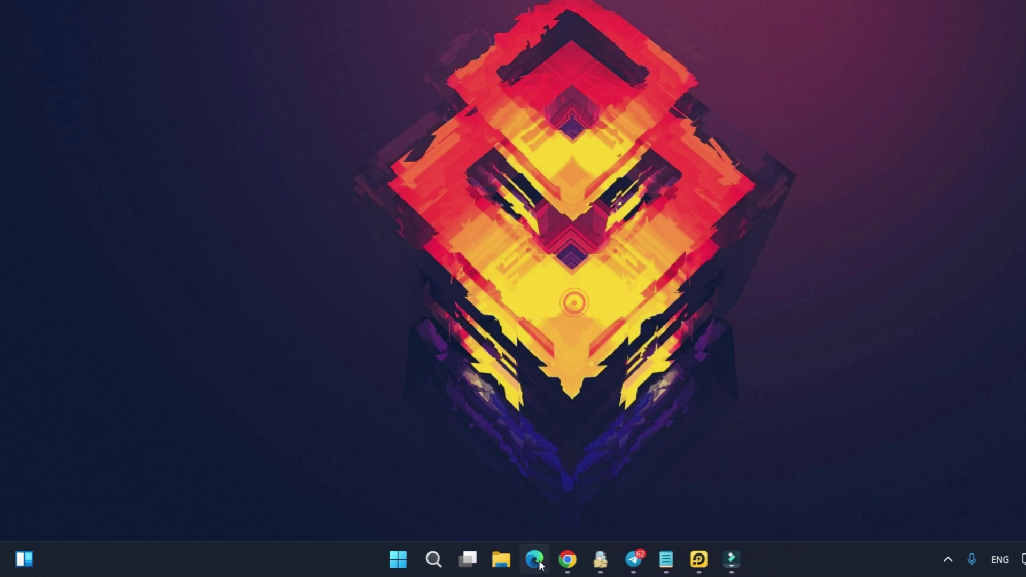
{"action": "left_click", "coordinate": [569, 560]}
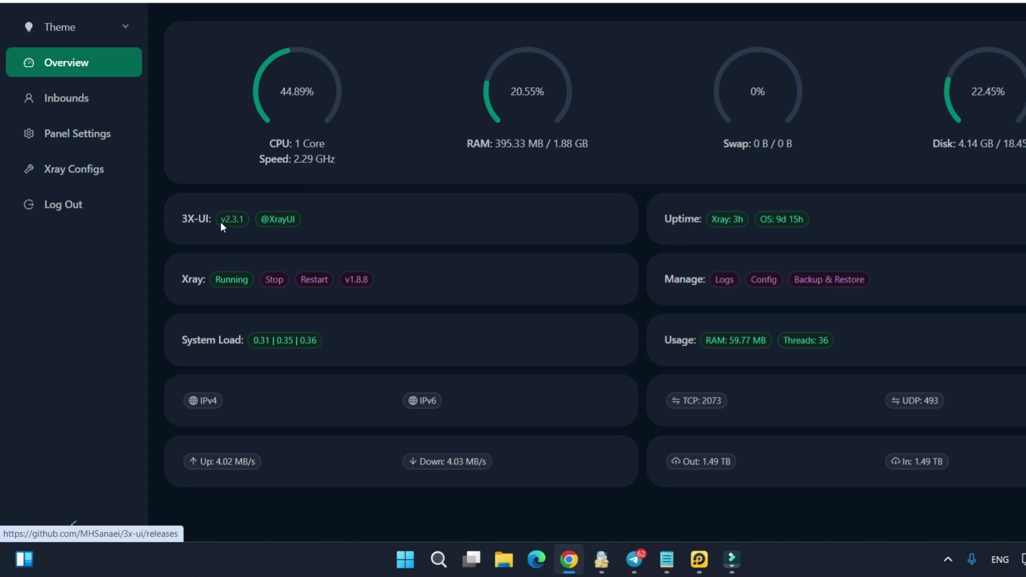
{"action": "left_click", "coordinate": [71, 168]}
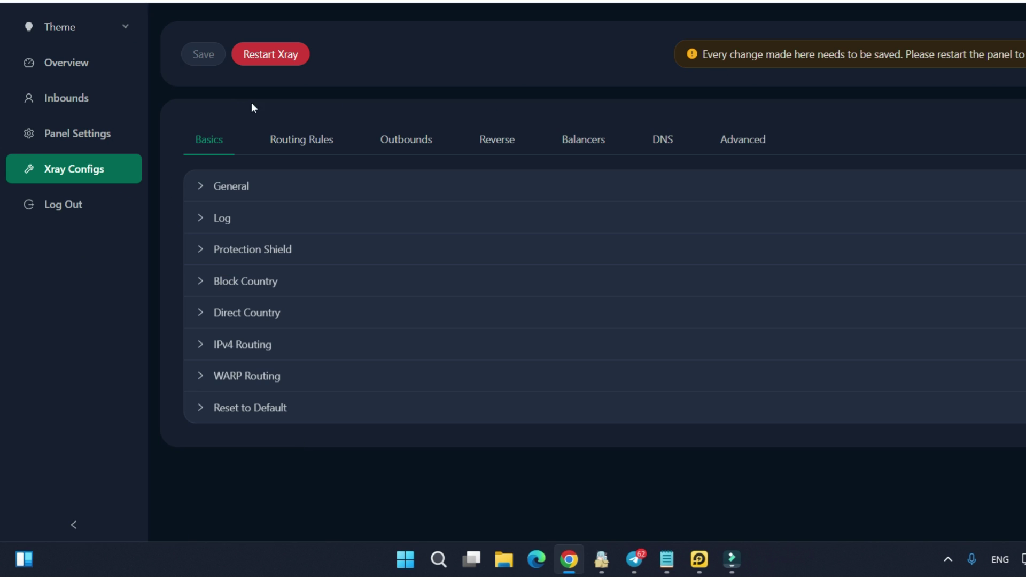
{"action": "left_click", "coordinate": [295, 148]}
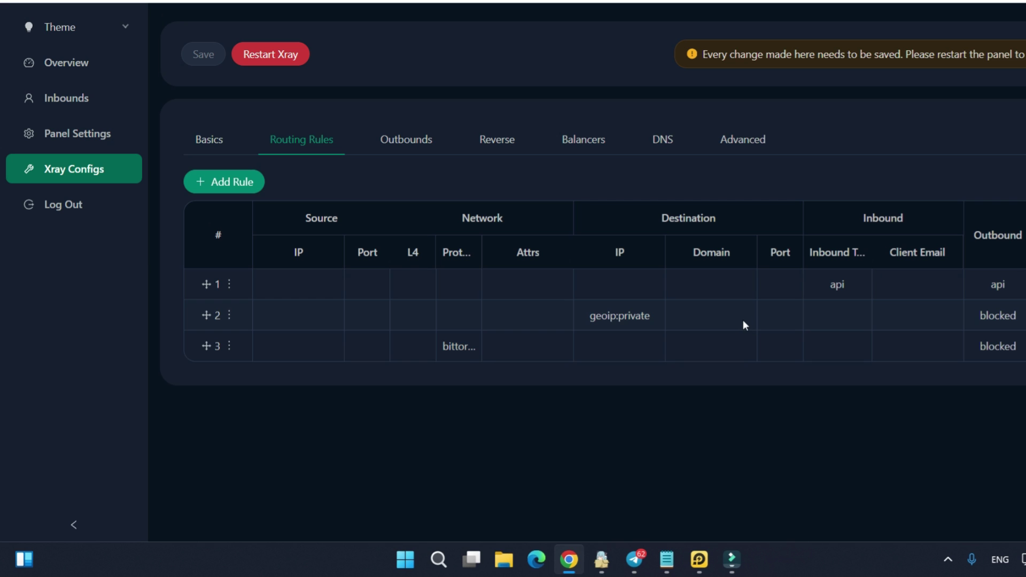
{"action": "left_click", "coordinate": [202, 131]}
Turn on Google under IPv4 Routing, save, and check the new rule 4
{"action": "left_click", "coordinate": [198, 347]}
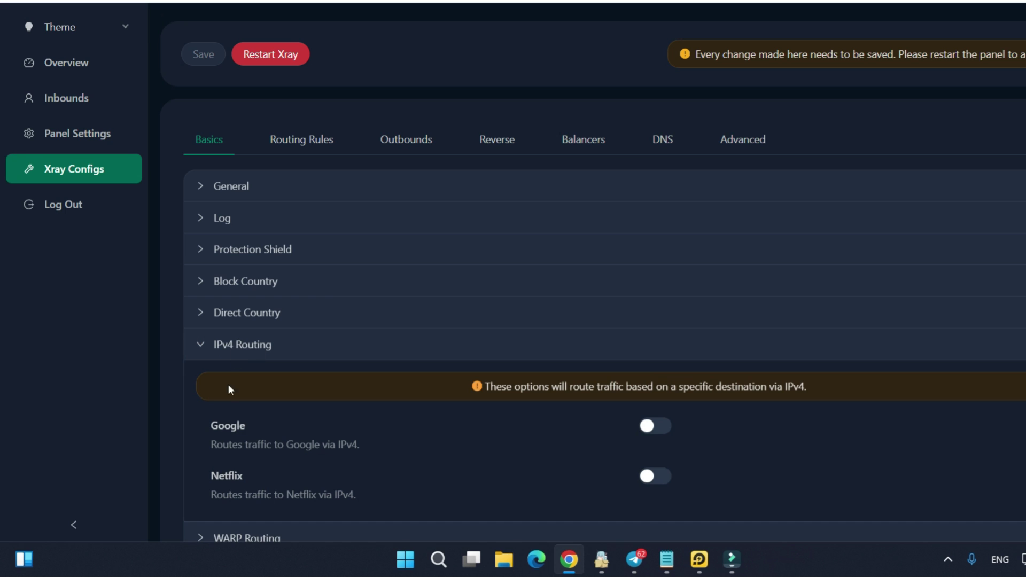
{"action": "left_click", "coordinate": [653, 428]}
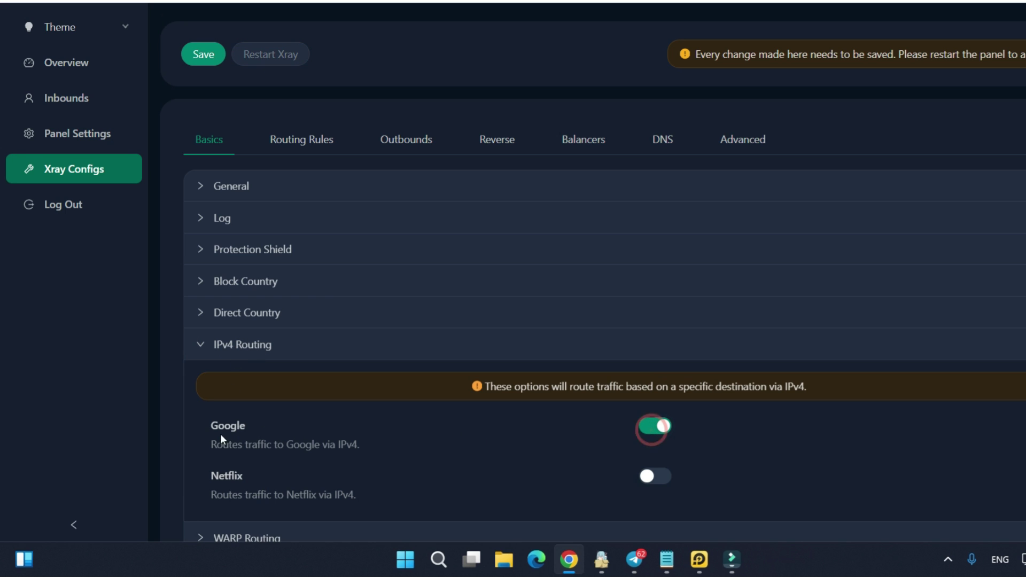
{"action": "left_click_drag", "start_coordinate": [210, 426], "coordinate": [246, 422]}
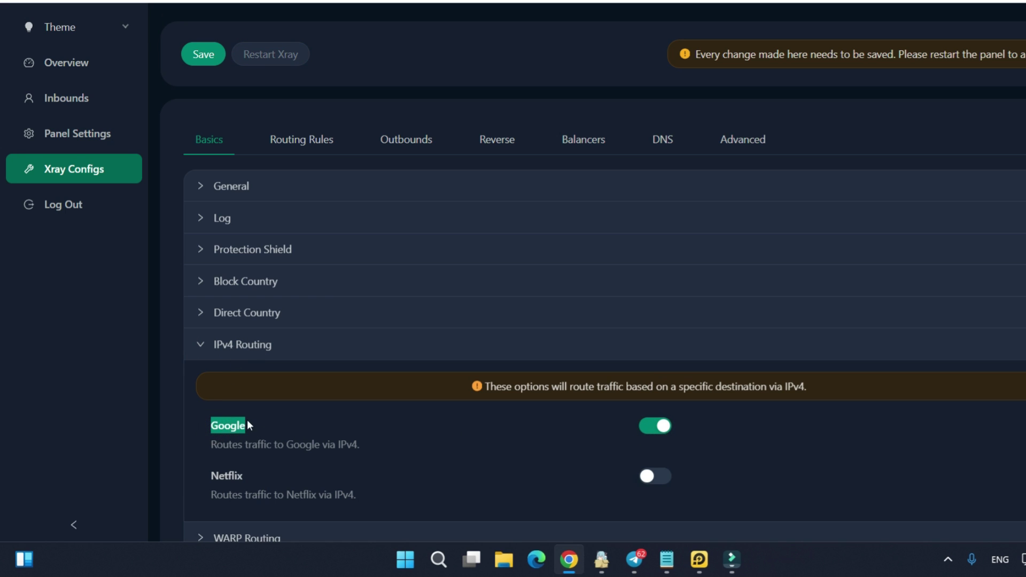
{"action": "left_click", "coordinate": [282, 424]}
{"action": "left_click", "coordinate": [203, 54]}
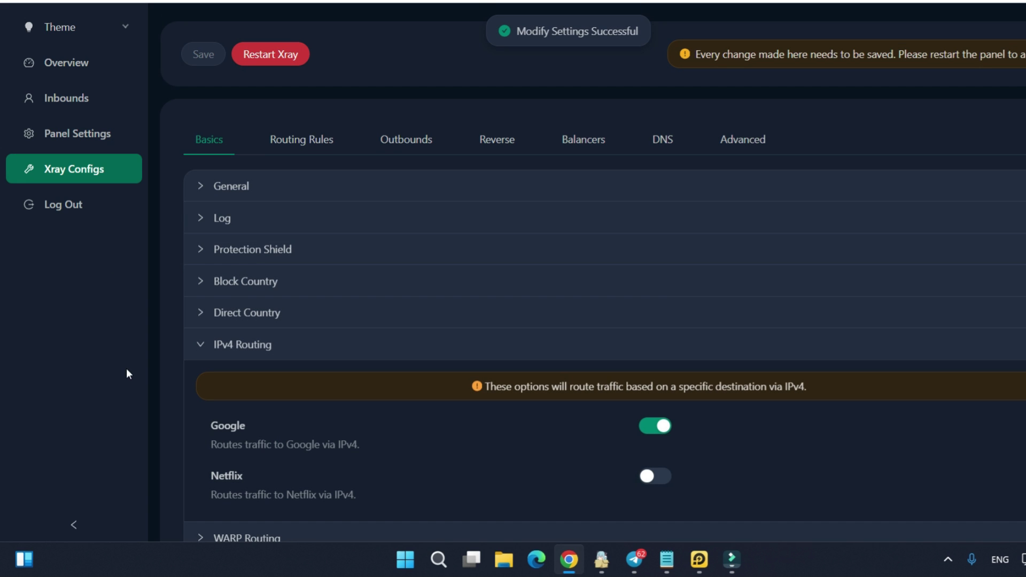
{"action": "left_click", "coordinate": [300, 145]}
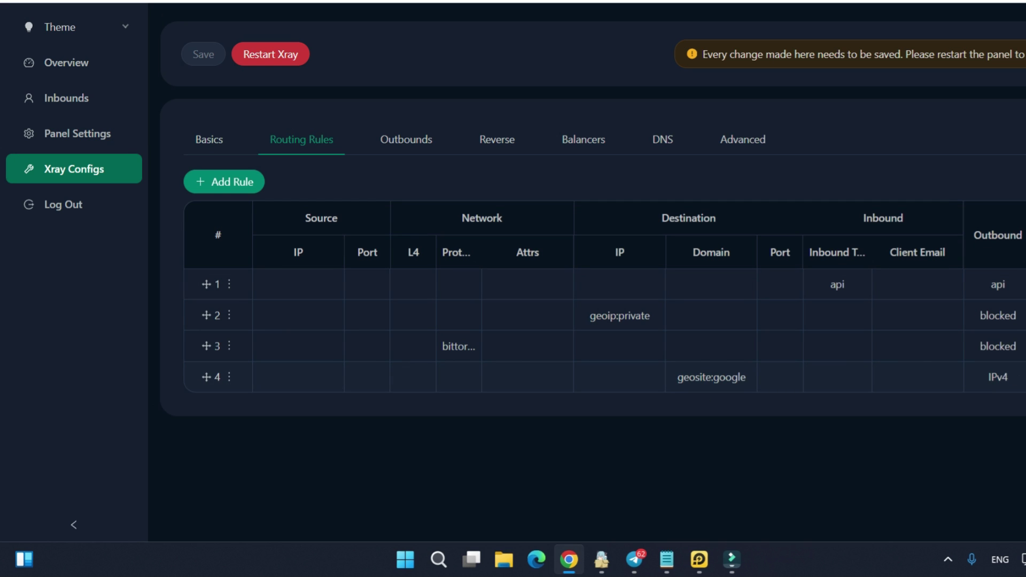
Open routing rule 4 for editing with the caret after geosite:google in Domain
{"action": "left_click", "coordinate": [227, 379]}
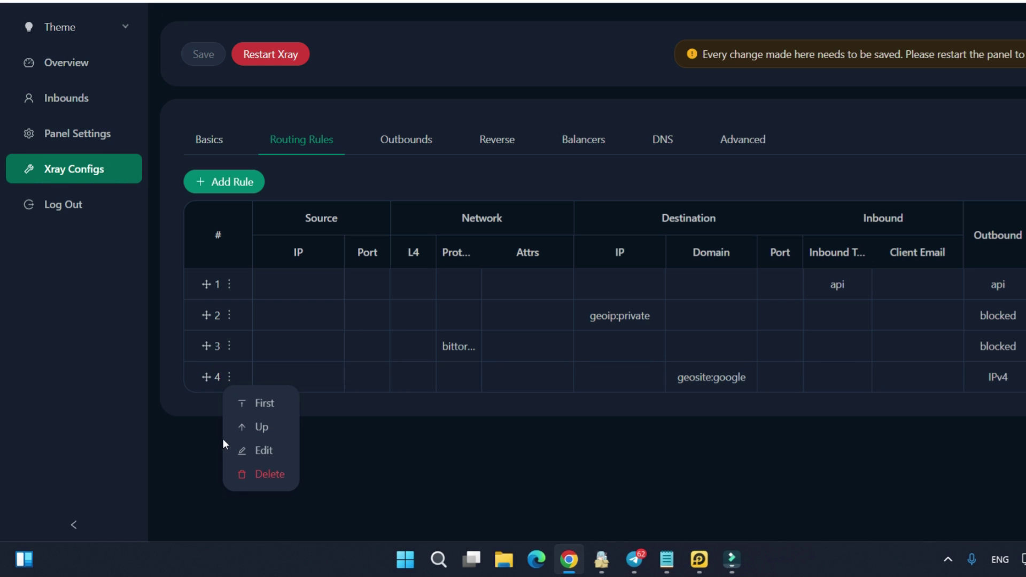
{"action": "left_click", "coordinate": [255, 452]}
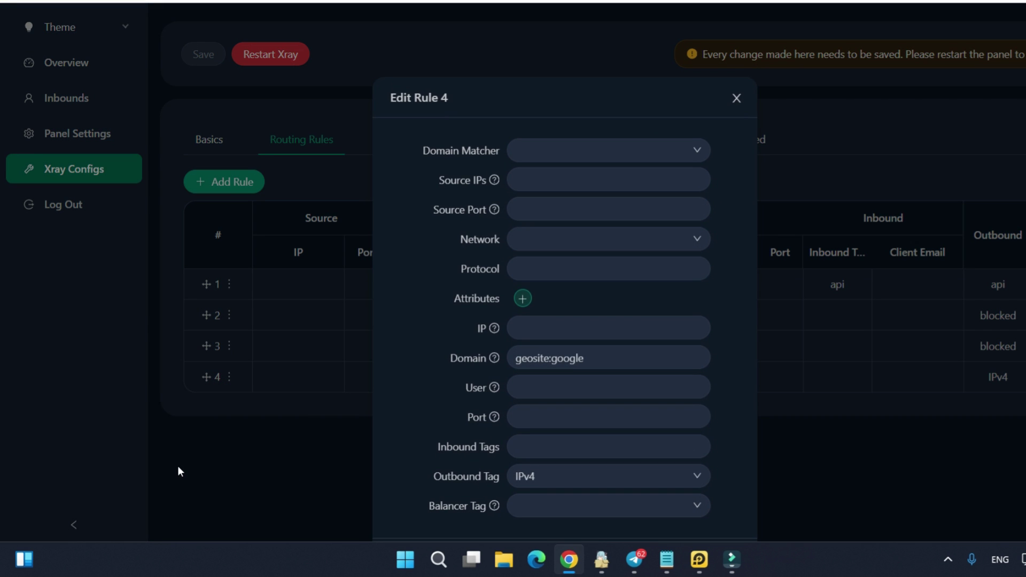
{"action": "scroll", "coordinate": [397, 325], "scroll_direction": "down", "scroll_amount": 1}
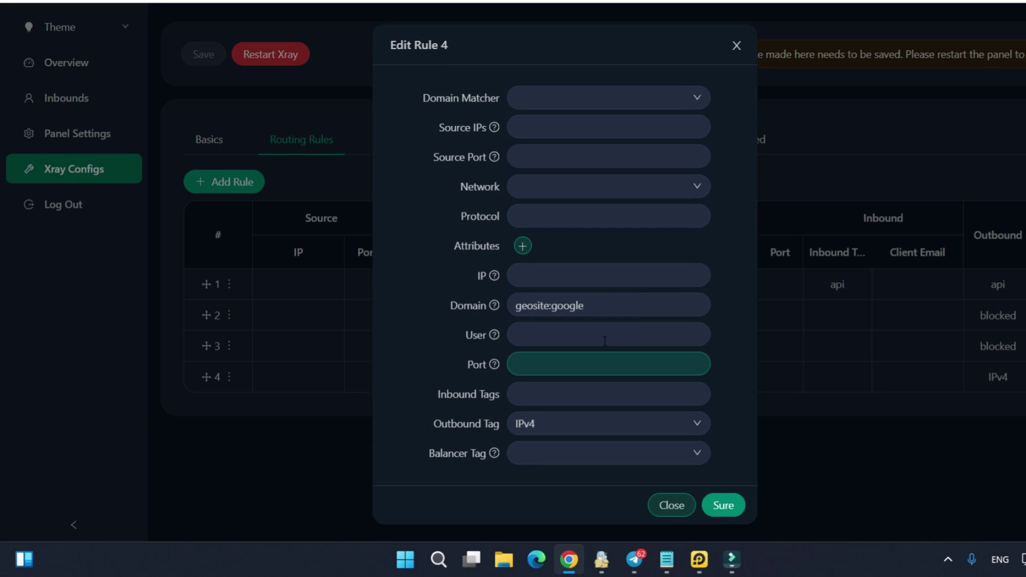
{"action": "left_click", "coordinate": [556, 310]}
{"action": "mouse_move", "coordinate": [472, 302]}
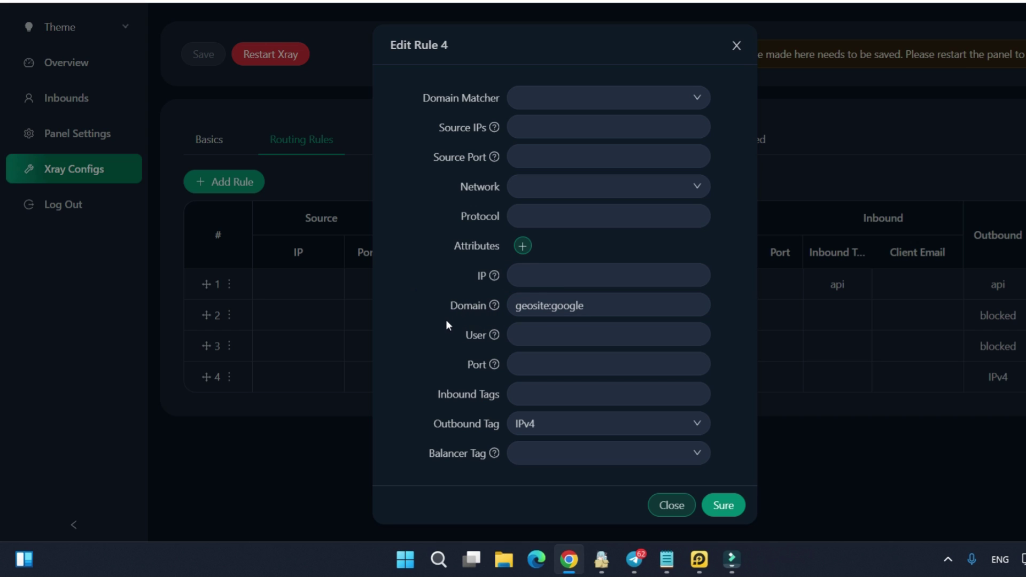
{"action": "left_click", "coordinate": [618, 304]}
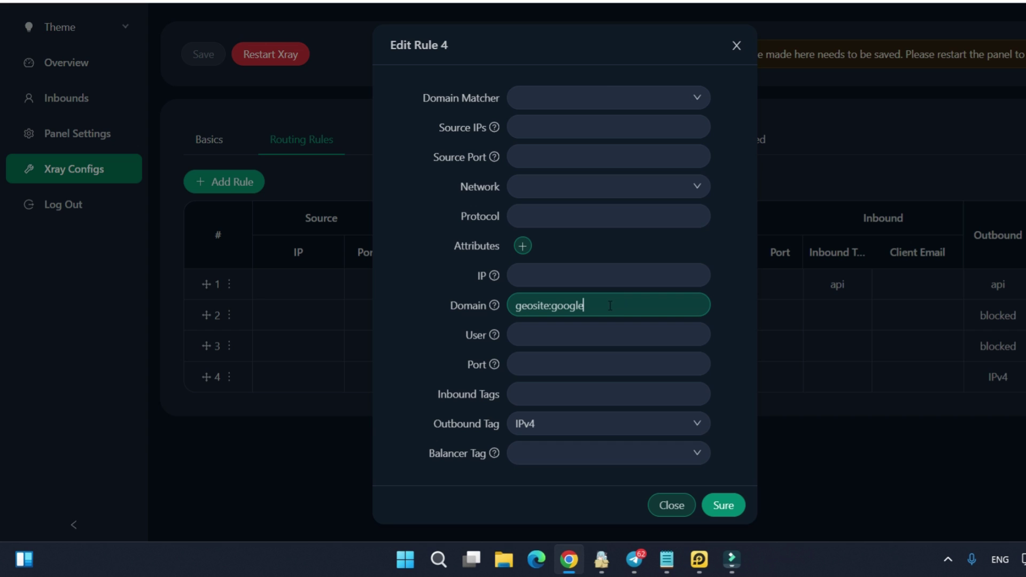
{"action": "left_click", "coordinate": [609, 305]}
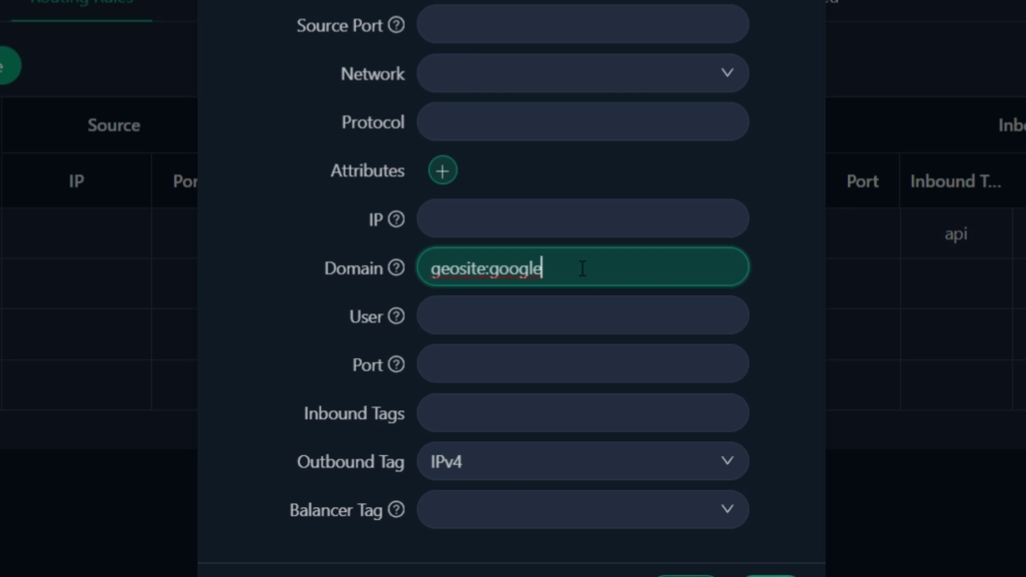
Append ',geosite:meta' to rule 4's Domain list
{"action": "type", "text": ","}
{"action": "type", "text": "geosite"}
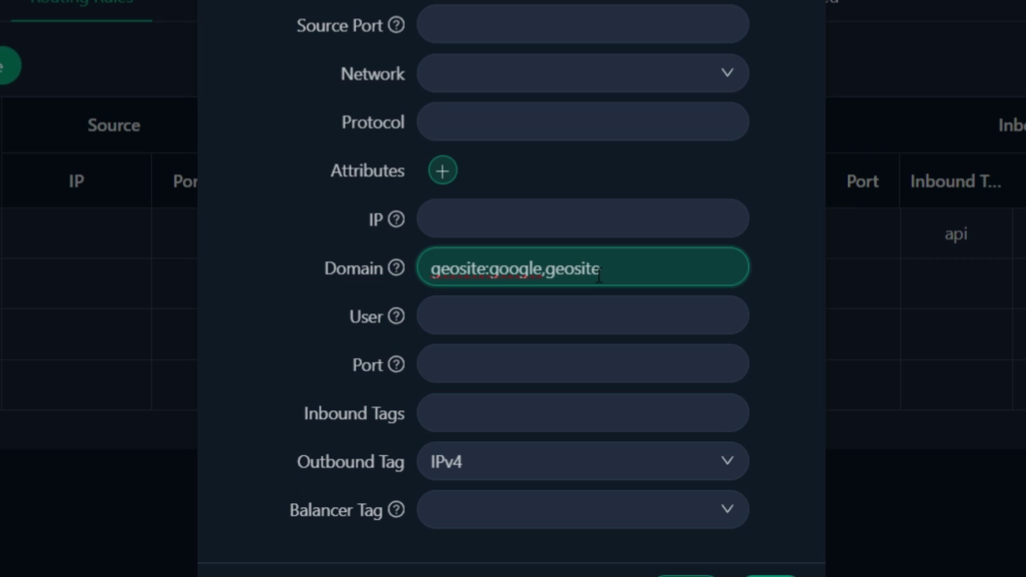
{"action": "type", "text": ":instagram"}
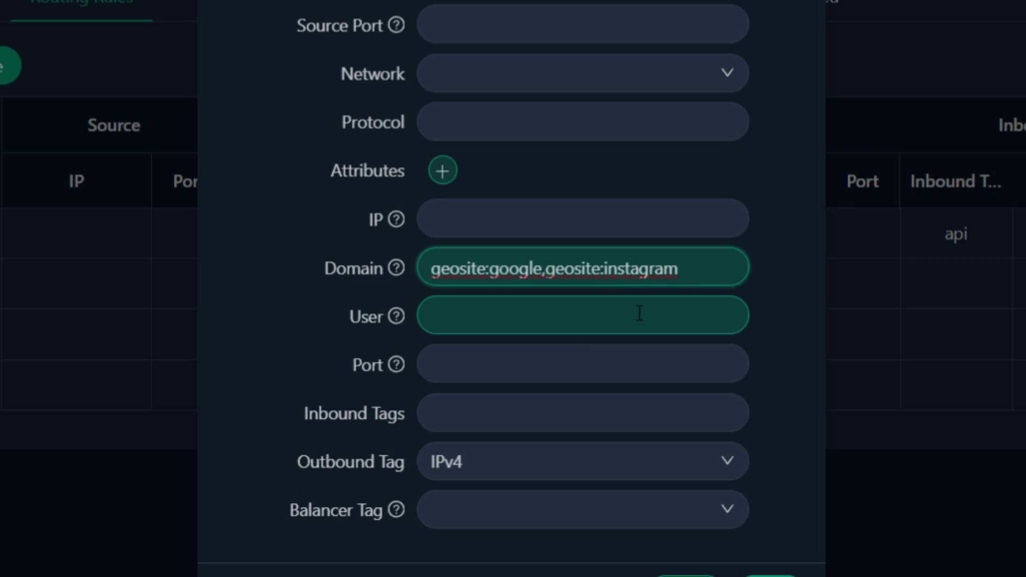
{"action": "key", "text": "BackSpace"}
{"action": "key", "text": "BackSpace"}
{"action": "key", "text": "BackSpace"}
{"action": "key", "text": "BackSpace"}
{"action": "key", "text": "BackSpace"}
{"action": "key", "text": "BackSpace"}
{"action": "key", "text": "BackSpace"}
{"action": "key", "text": "BackSpace"}
{"action": "key", "text": "BackSpace"}
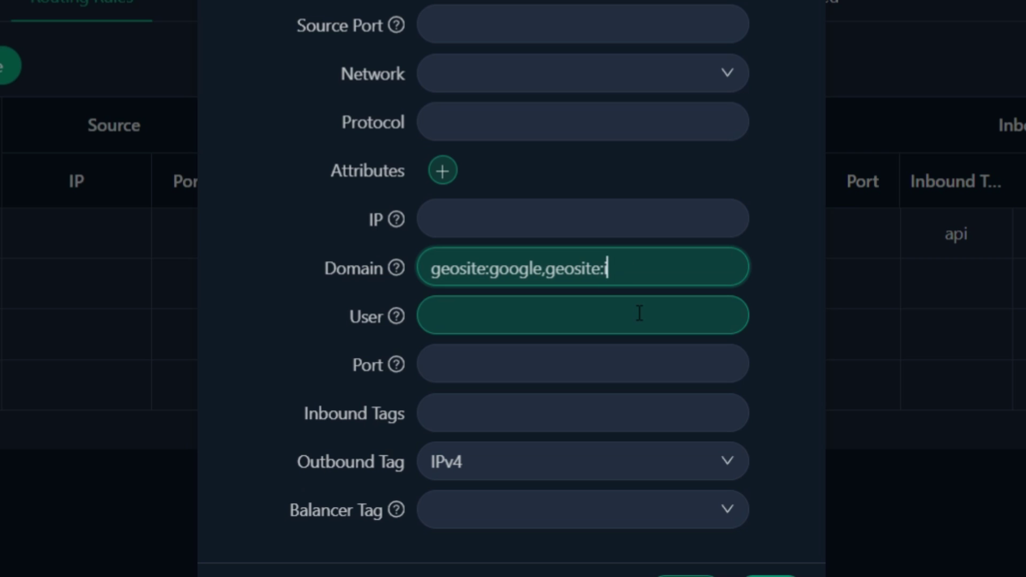
{"action": "type", "text": "meta"}
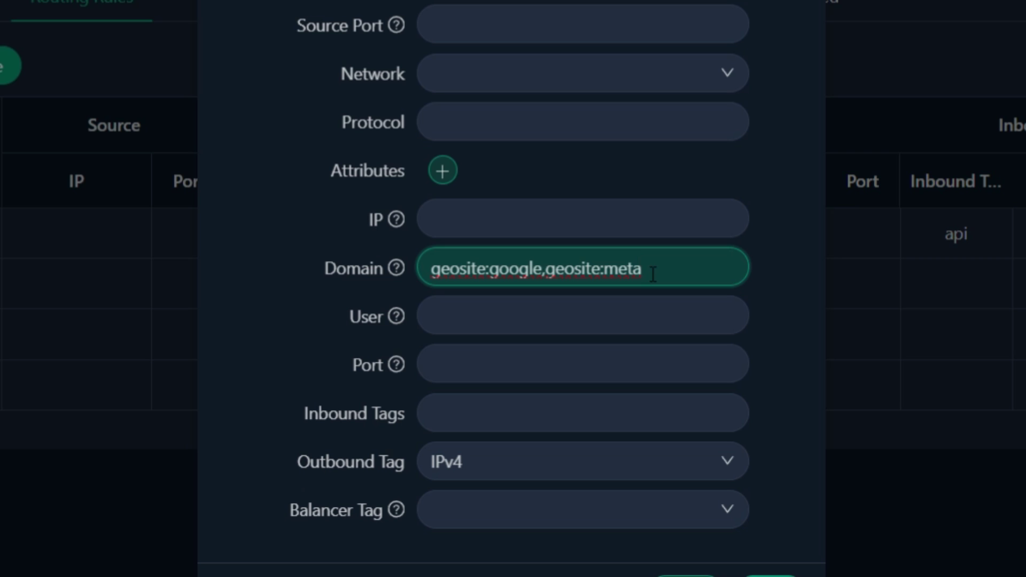
{"action": "double_click", "coordinate": [652, 274]}
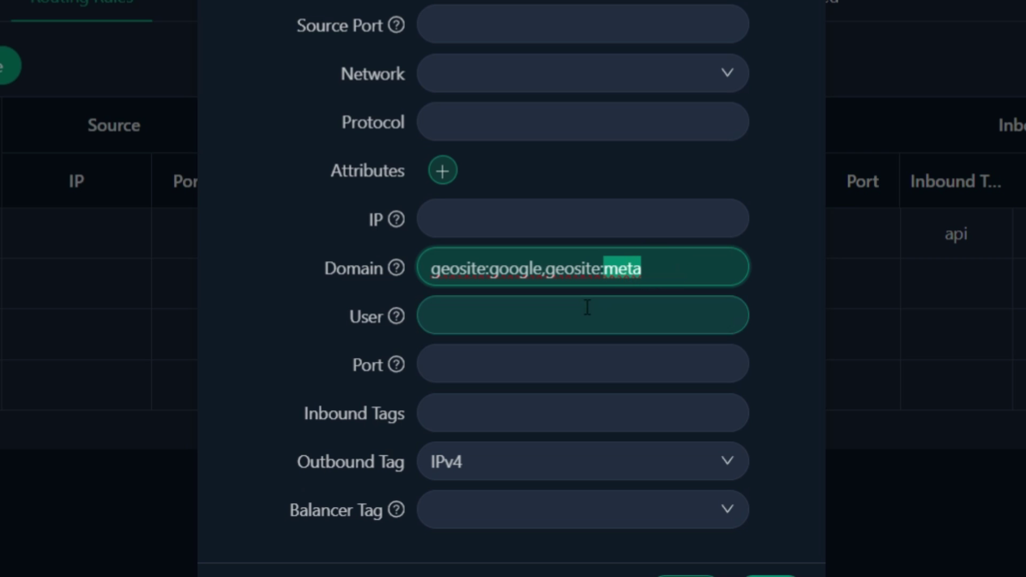
{"action": "left_click", "coordinate": [673, 274]}
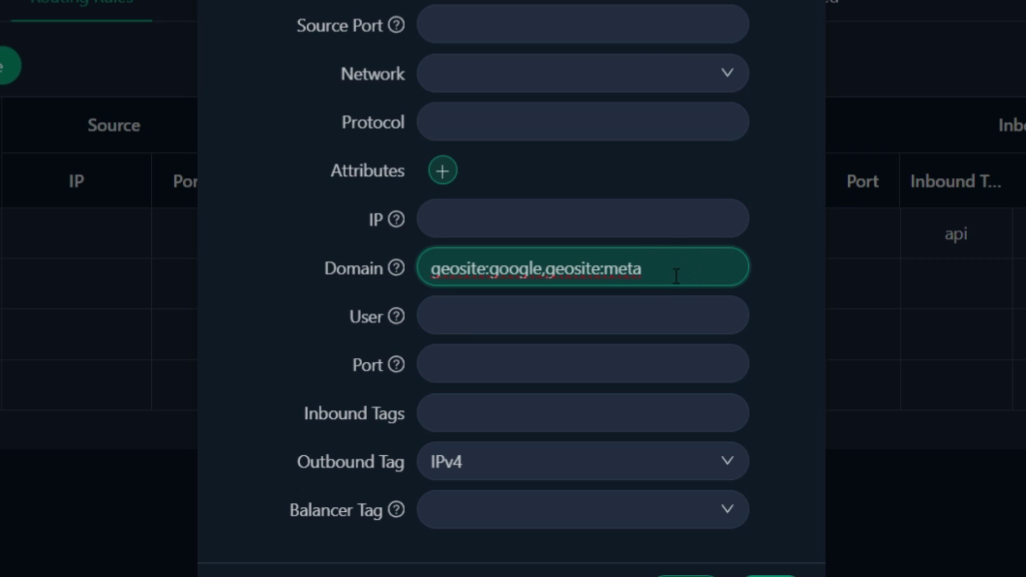
{"action": "mouse_move", "coordinate": [376, 226]}
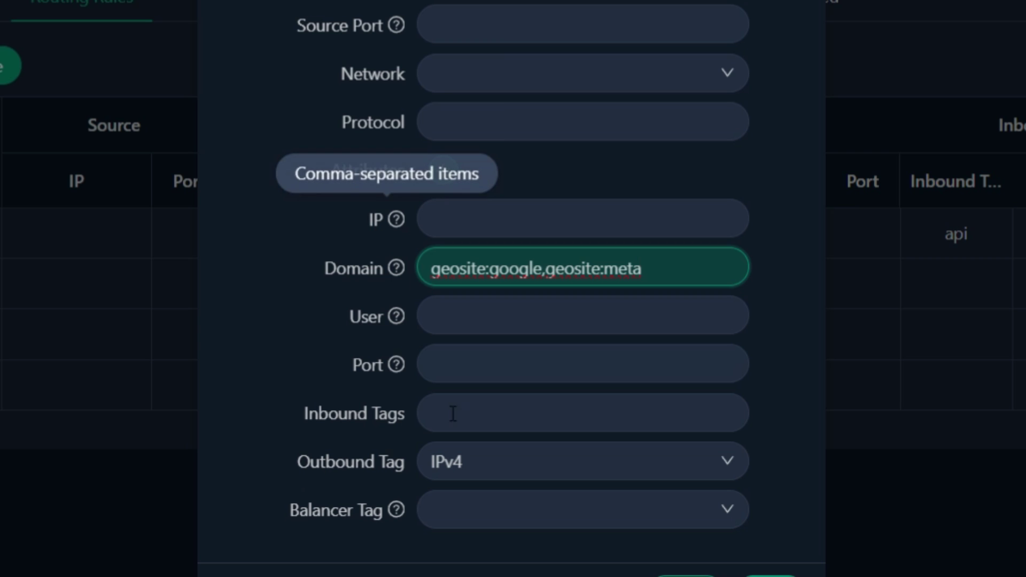
{"action": "key", "text": "alt+Tab"}
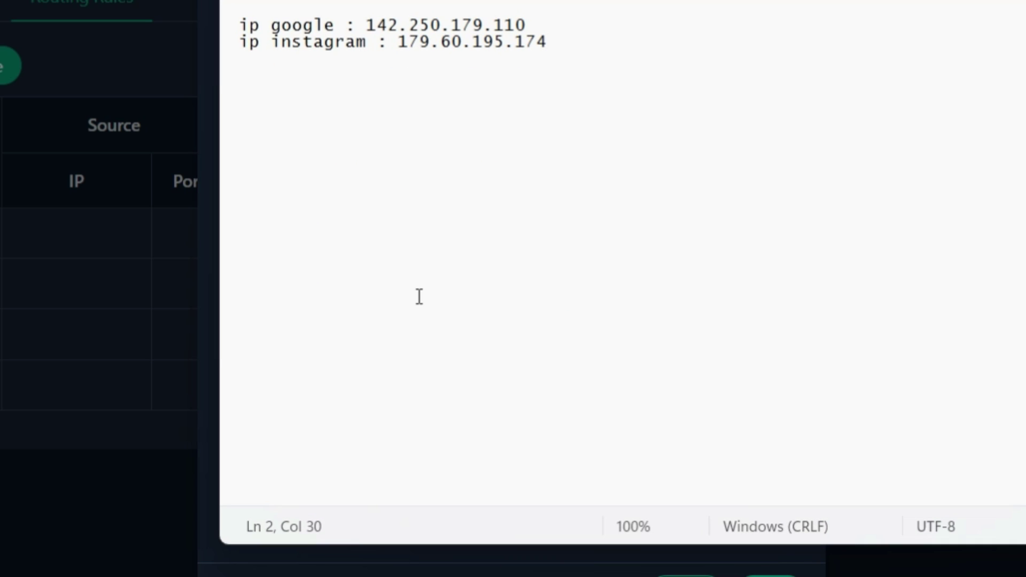
Copy the Google IP 142.250.179.110 from Notepad into the rule's IP field, followed by a comma
{"action": "triple_click", "coordinate": [232, 24]}
{"action": "triple_click", "coordinate": [239, 45]}
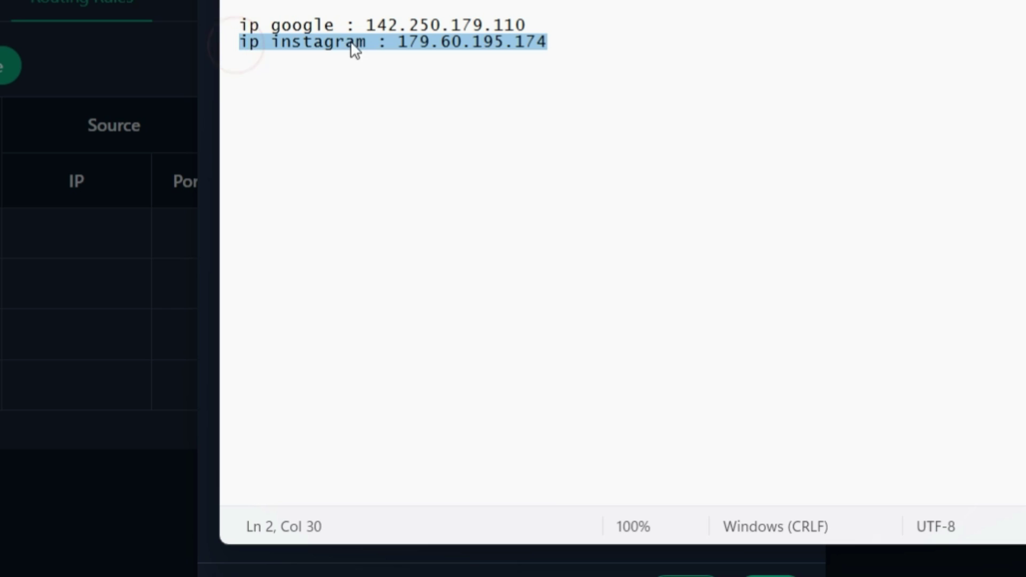
{"action": "left_click", "coordinate": [389, 41]}
{"action": "left_click", "coordinate": [369, 24]}
{"action": "left_click_drag", "start_coordinate": [370, 24], "coordinate": [529, 22]}
{"action": "right_click", "coordinate": [480, 35]}
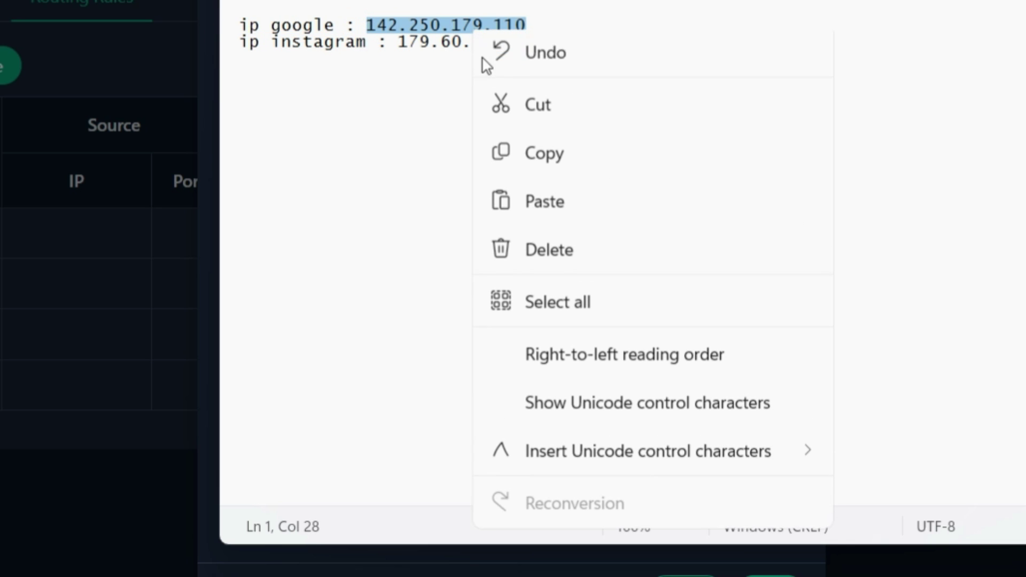
{"action": "left_click", "coordinate": [536, 160]}
{"action": "key", "text": "alt+Tab"}
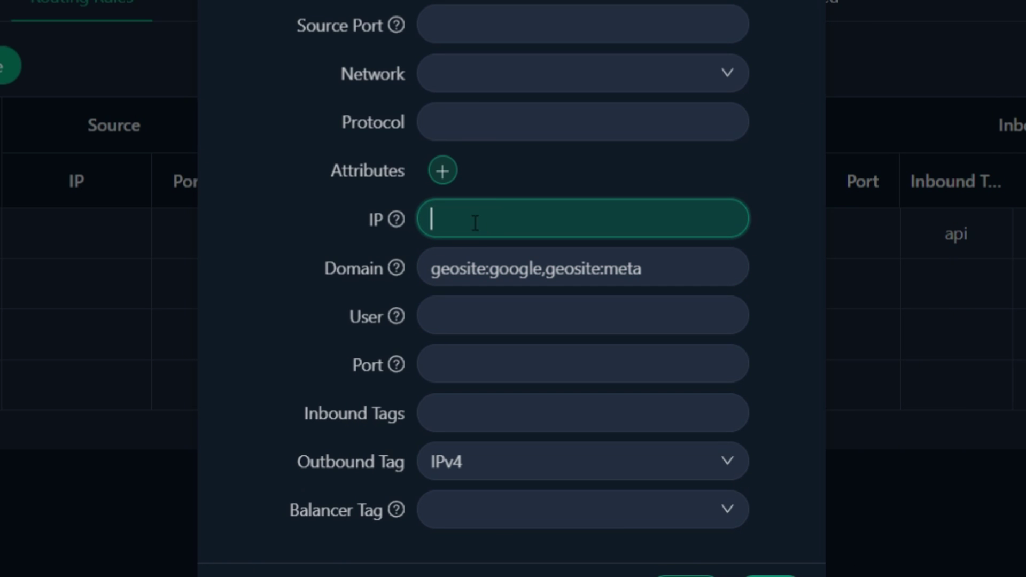
{"action": "key", "text": "ctrl+v"}
{"action": "type", "text": ","}
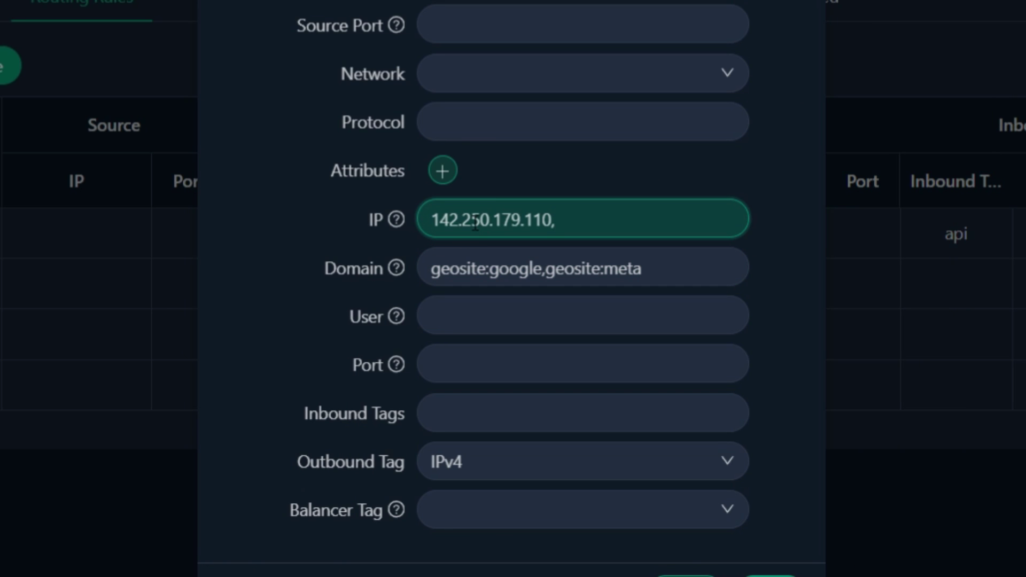
Copy the Instagram IP 179.60.195.174 from Notepad and paste it after the Google IP
{"action": "key", "text": "alt+Tab"}
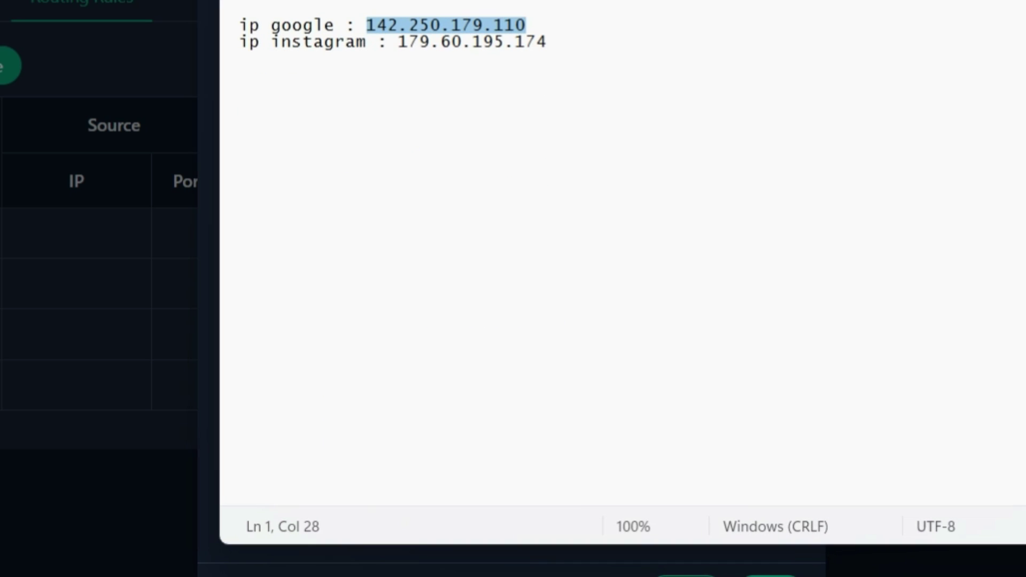
{"action": "left_click_drag", "start_coordinate": [400, 43], "coordinate": [544, 47]}
{"action": "right_click", "coordinate": [427, 44]}
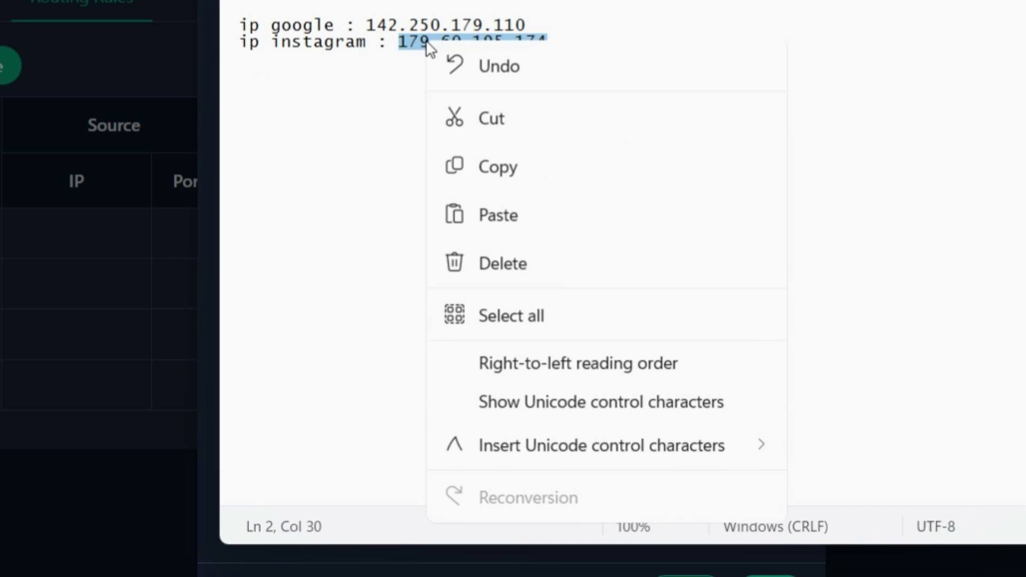
{"action": "left_click", "coordinate": [505, 170]}
{"action": "key", "text": "alt+Tab"}
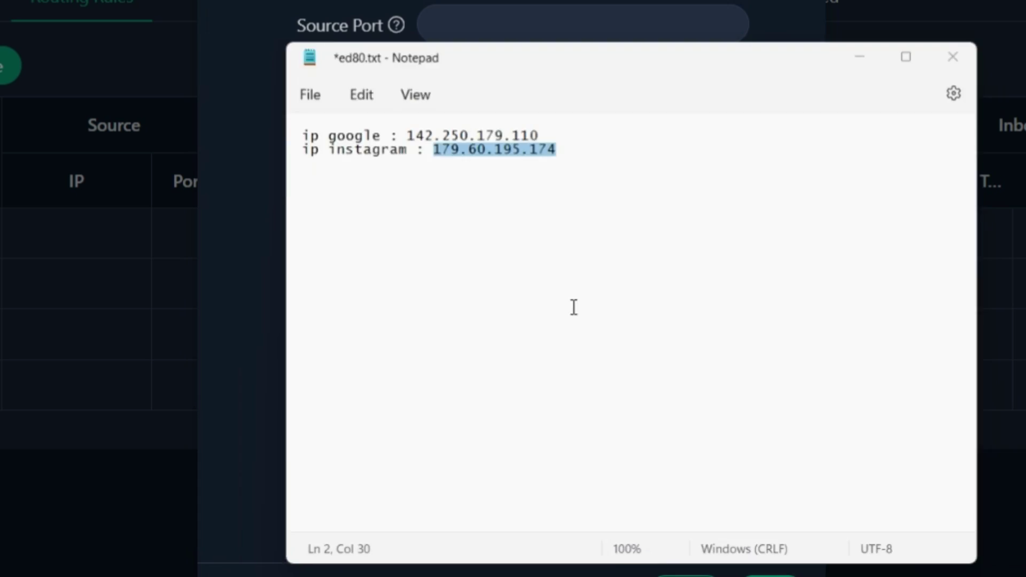
{"action": "key", "text": "ctrl+v"}
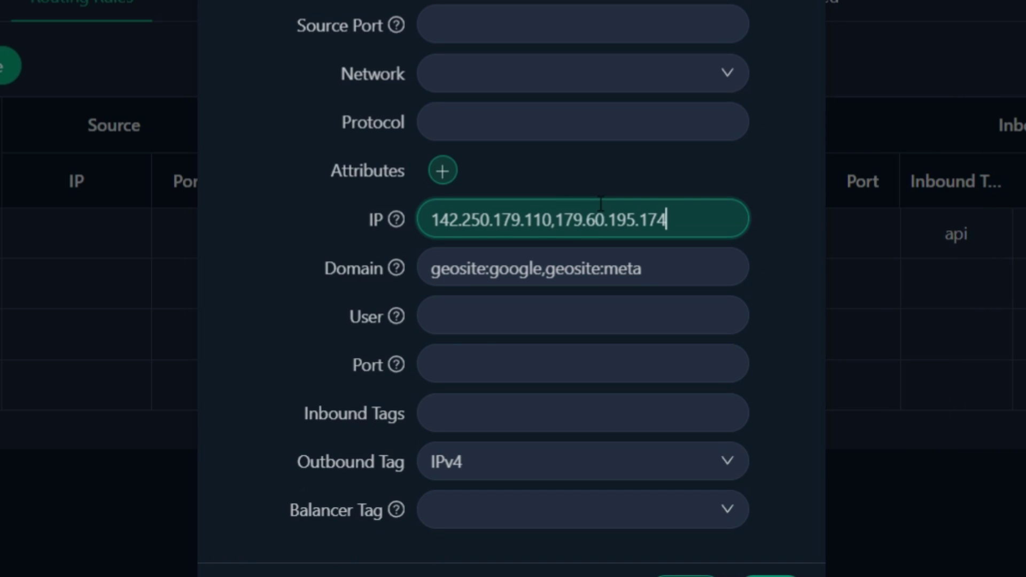
Confirm rule 4's edits with Sure and save the Xray configuration
{"action": "left_click", "coordinate": [336, 320]}
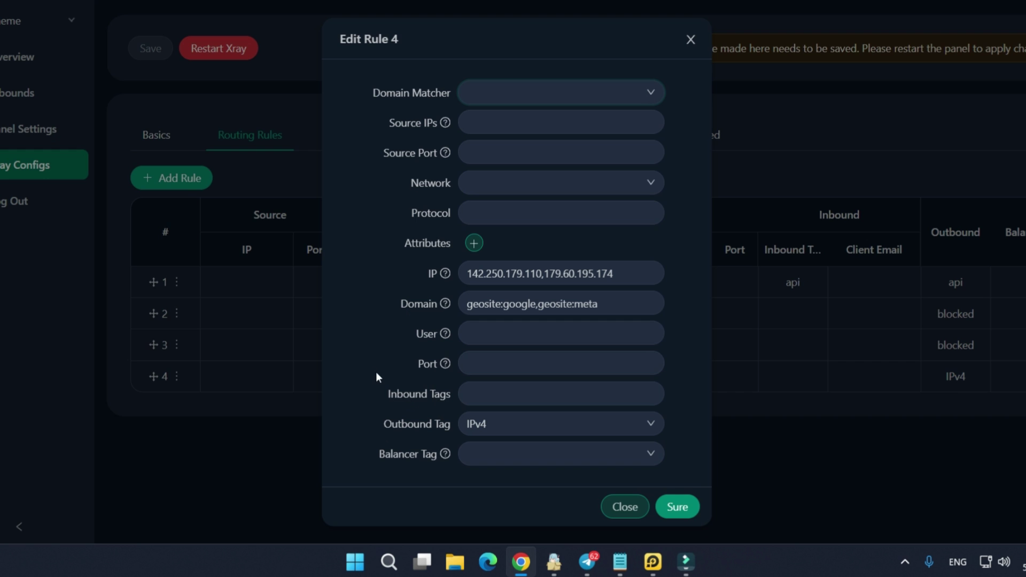
{"action": "left_click", "coordinate": [676, 507]}
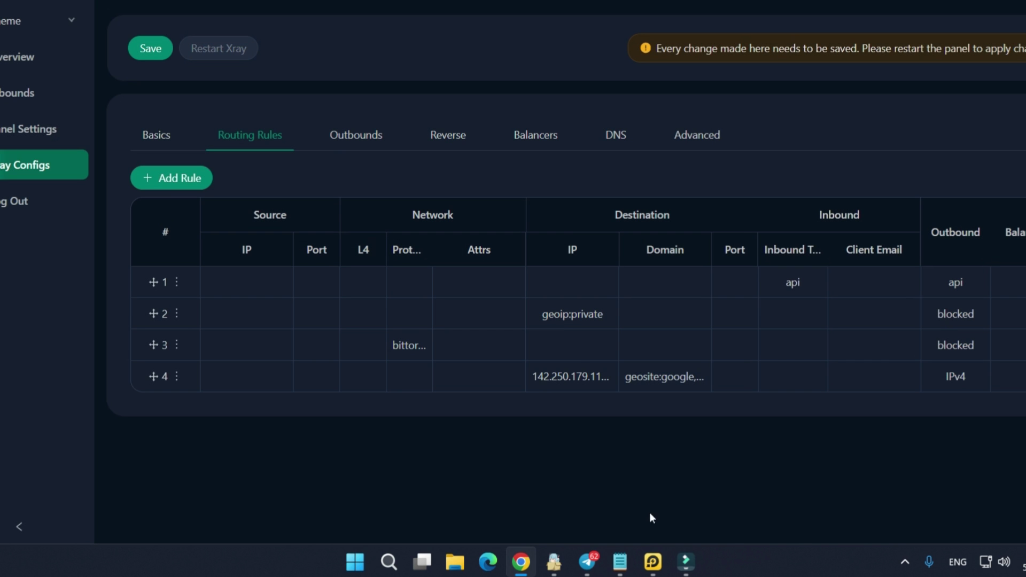
{"action": "left_click", "coordinate": [155, 55]}
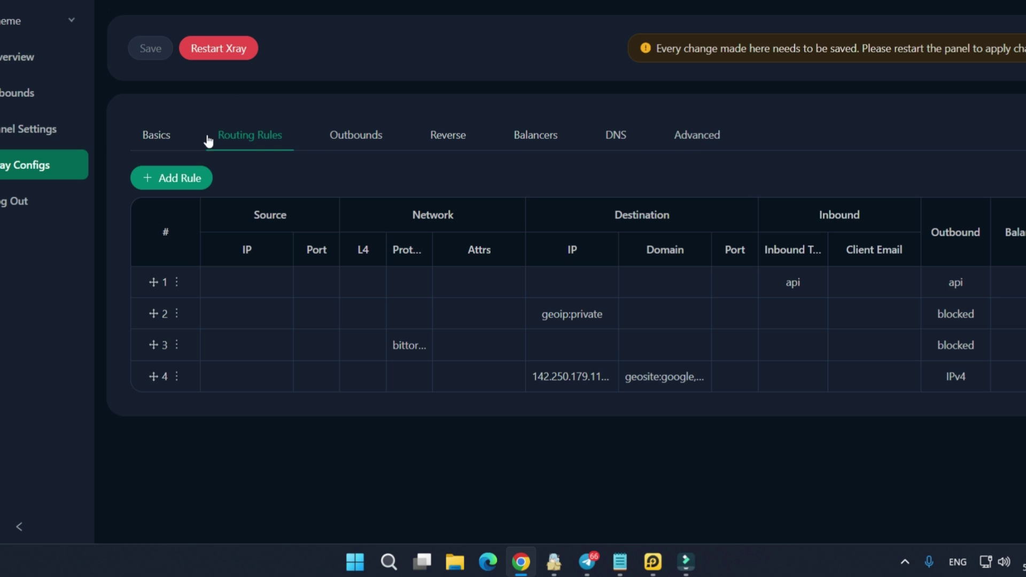
{"action": "left_click", "coordinate": [16, 100]}
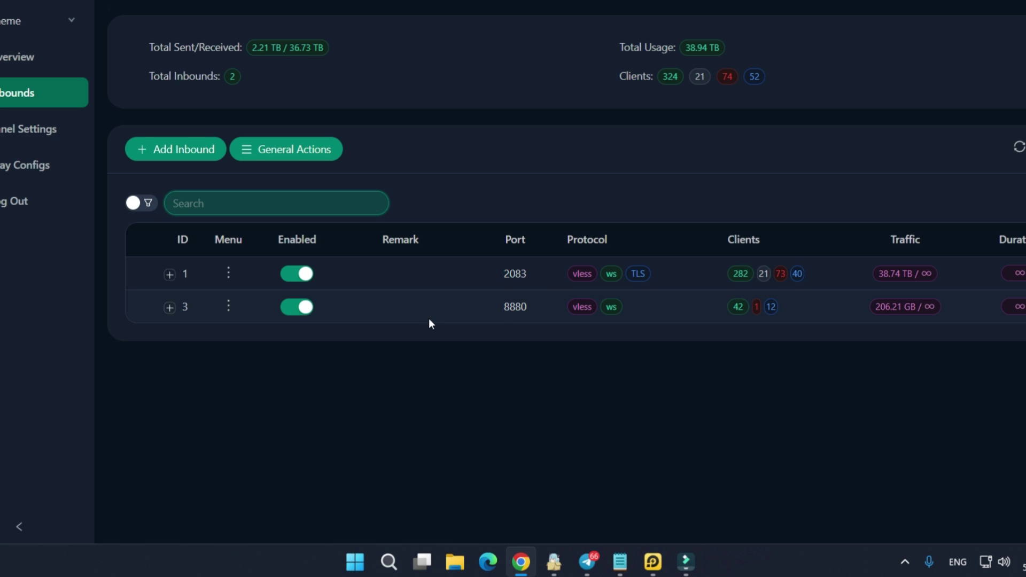
{"action": "left_click_drag", "start_coordinate": [492, 307], "coordinate": [532, 315]}
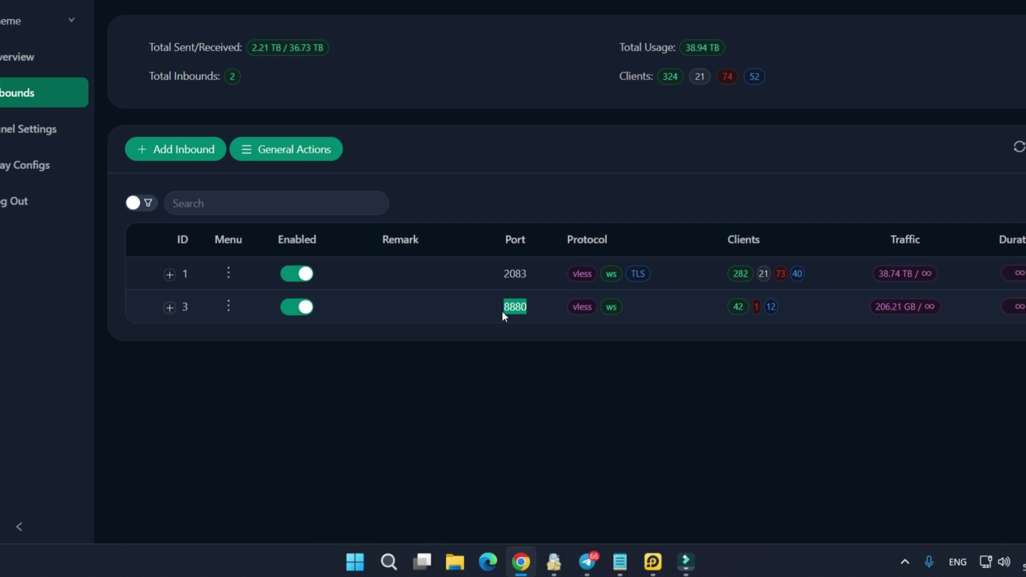
{"action": "left_click_drag", "start_coordinate": [502, 276], "coordinate": [526, 278]}
{"action": "left_click", "coordinate": [510, 304]}
Edit inbound 3 and change its WebSocket path ending from ?ed=2048 to ?ed=80
{"action": "left_click", "coordinate": [228, 306]}
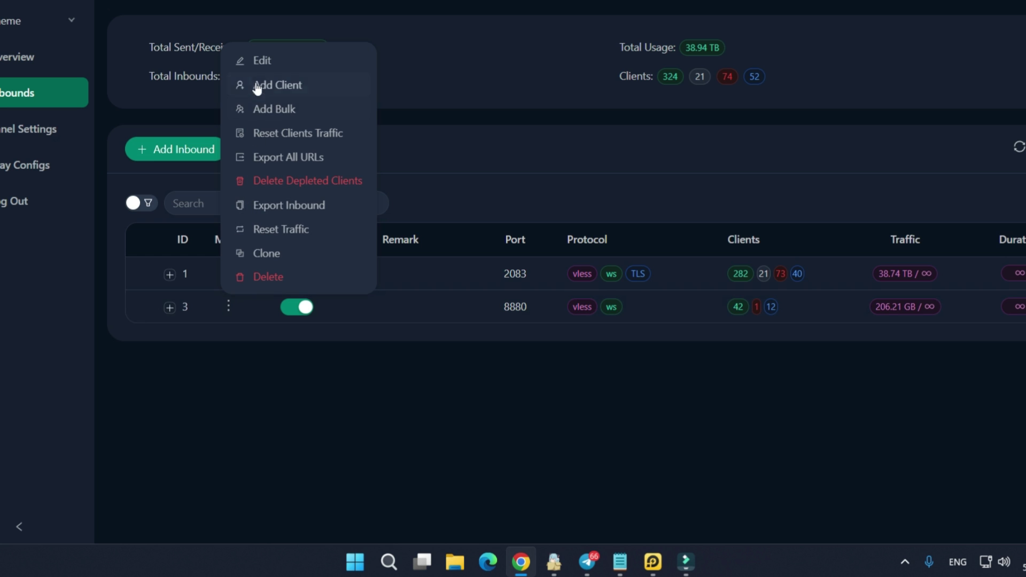
{"action": "left_click", "coordinate": [260, 64]}
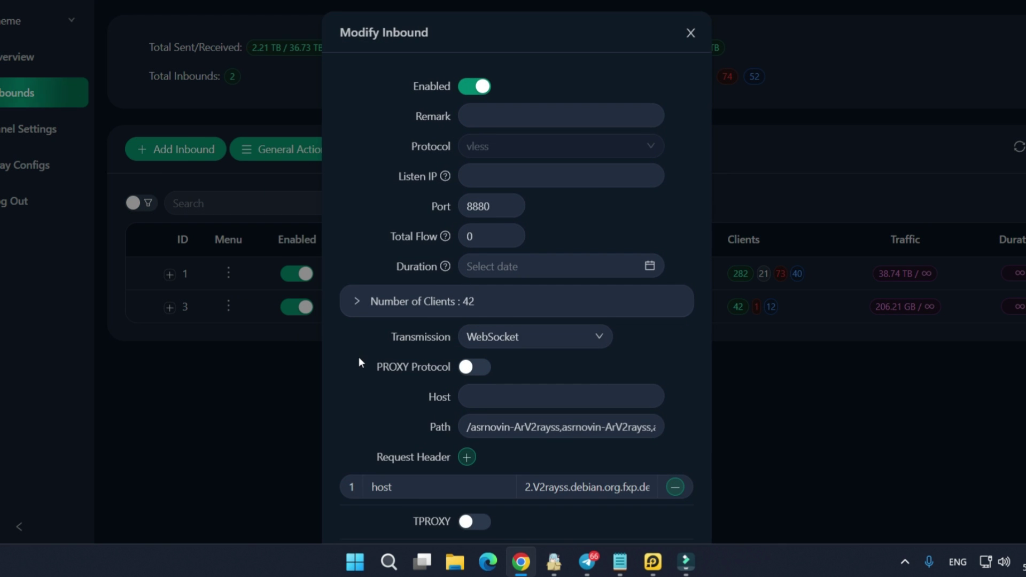
{"action": "scroll", "coordinate": [359, 357], "scroll_direction": "down", "scroll_amount": 3}
{"action": "scroll", "coordinate": [359, 363], "scroll_direction": "down", "scroll_amount": 2}
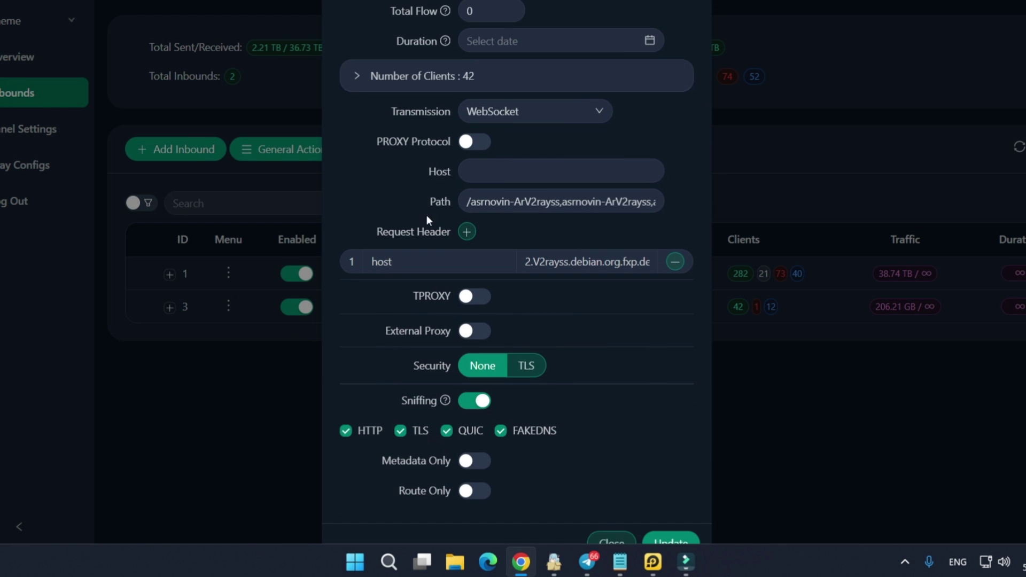
{"action": "left_click_drag", "start_coordinate": [466, 201], "coordinate": [694, 201]}
{"action": "left_click", "coordinate": [645, 202]}
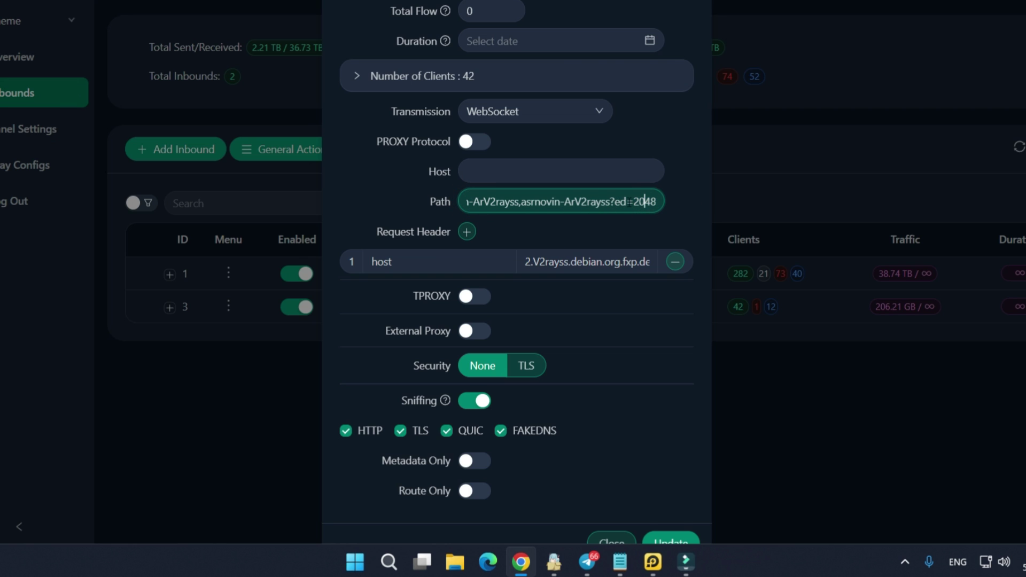
{"action": "left_click_drag", "start_coordinate": [633, 201], "coordinate": [670, 219]}
{"action": "type", "text": "80"}
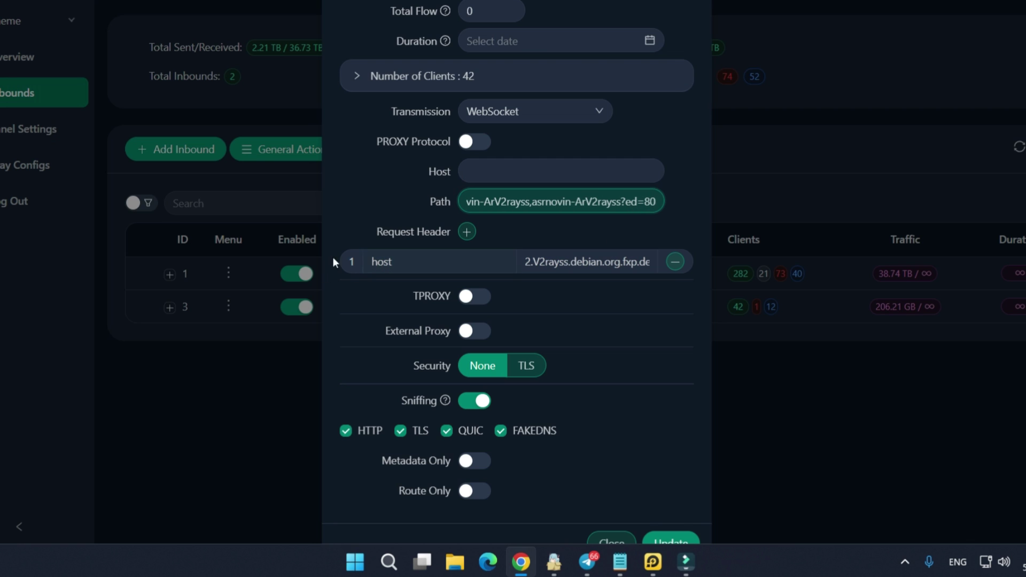
Append a '.' to the host header value and update the inbound
{"action": "left_click_drag", "start_coordinate": [530, 261], "coordinate": [668, 261]}
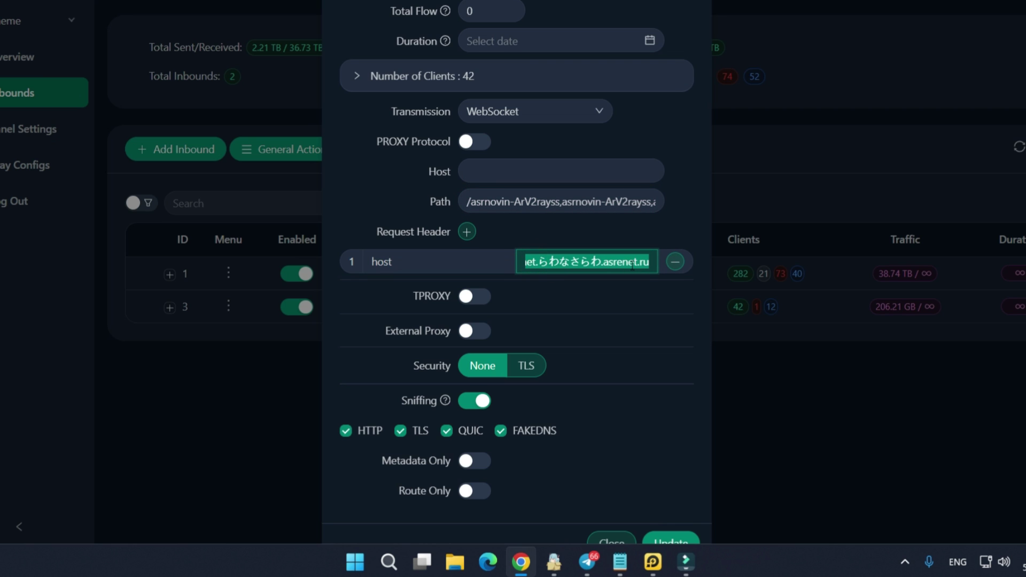
{"action": "left_click", "coordinate": [648, 260]}
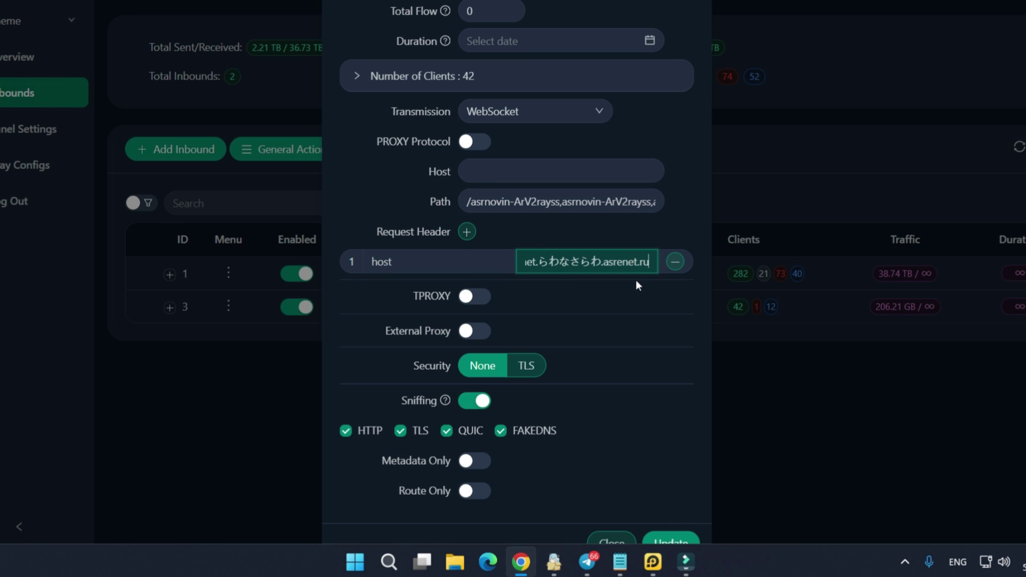
{"action": "type", "text": "."}
{"action": "left_click", "coordinate": [671, 228]}
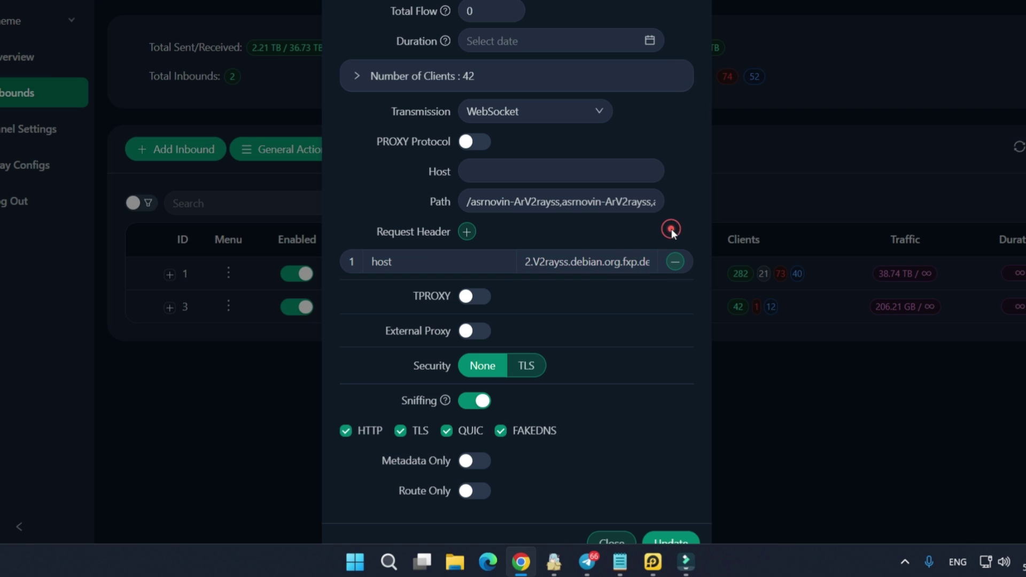
{"action": "scroll", "coordinate": [638, 320], "scroll_direction": "down", "scroll_amount": 1}
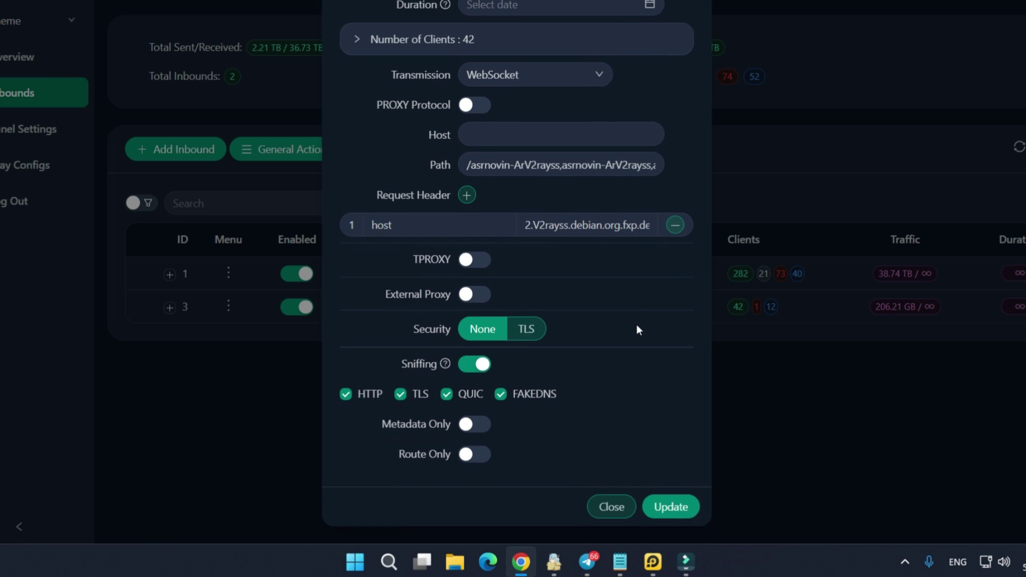
{"action": "left_click", "coordinate": [646, 509]}
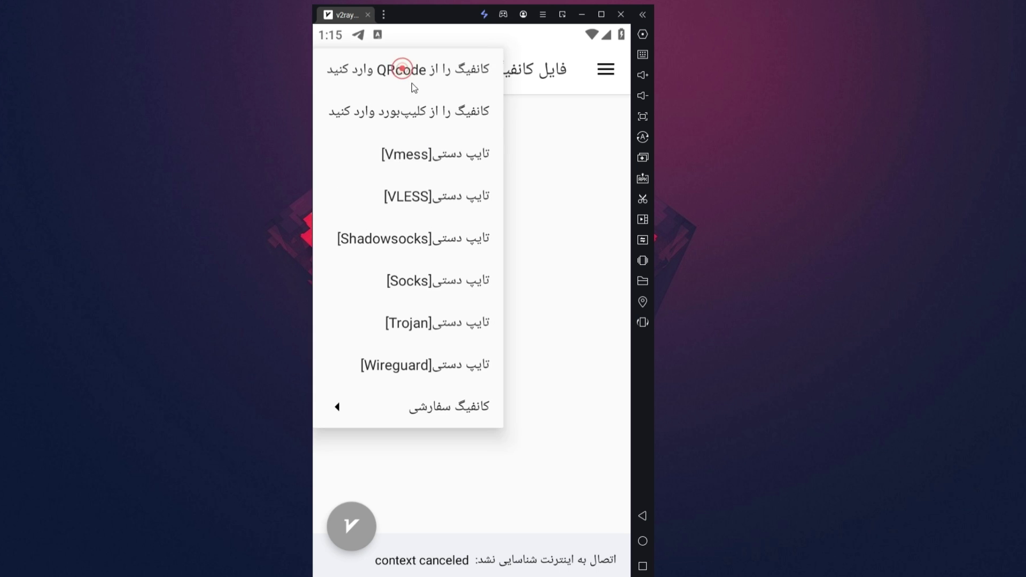
Import the clipboard config and enable Fragment with length 10-15 in v2rayNG settings
{"action": "left_click", "coordinate": [423, 107]}
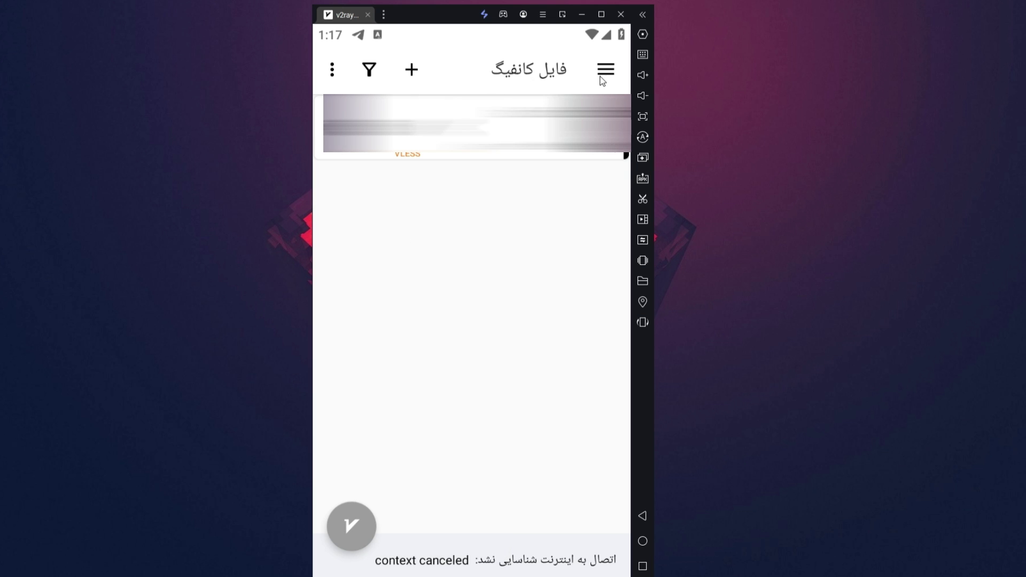
{"action": "left_click", "coordinate": [604, 72]}
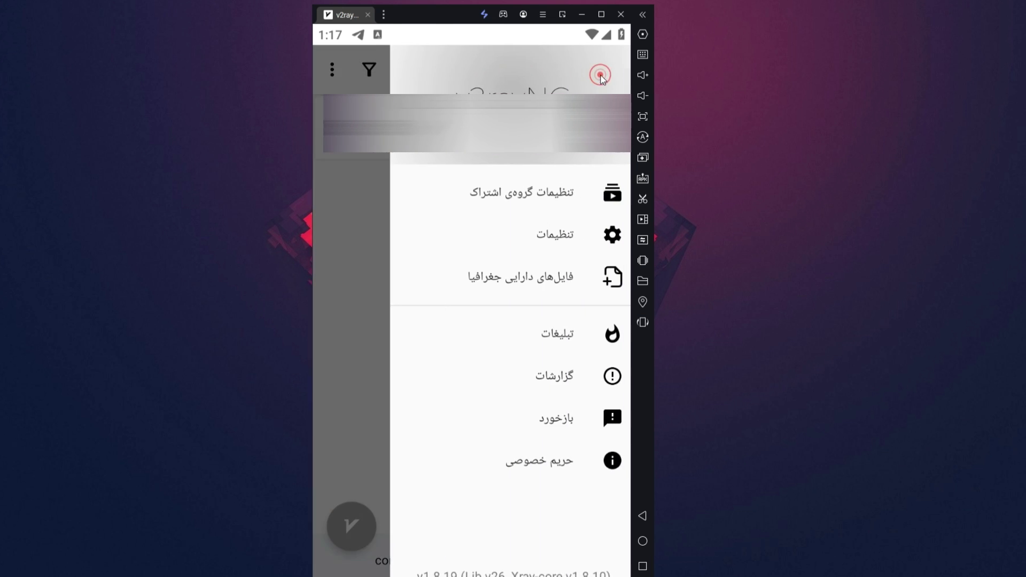
{"action": "left_click", "coordinate": [554, 233]}
{"action": "scroll", "coordinate": [492, 306], "scroll_direction": "down", "scroll_amount": 3}
{"action": "scroll", "coordinate": [492, 308], "scroll_direction": "down", "scroll_amount": 15}
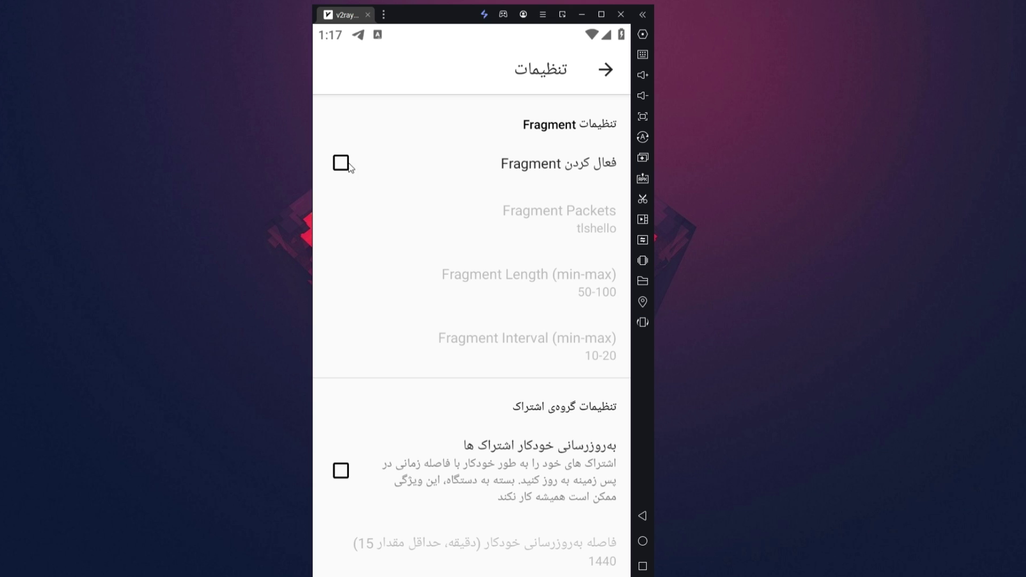
{"action": "left_click", "coordinate": [341, 163]}
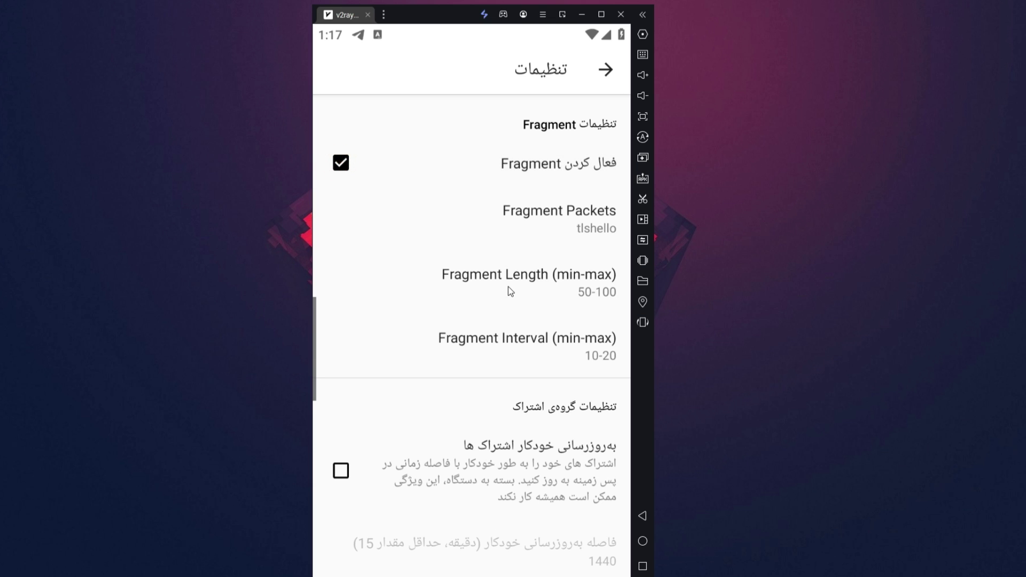
{"action": "left_click", "coordinate": [486, 299]}
{"action": "type", "text": "10-15"}
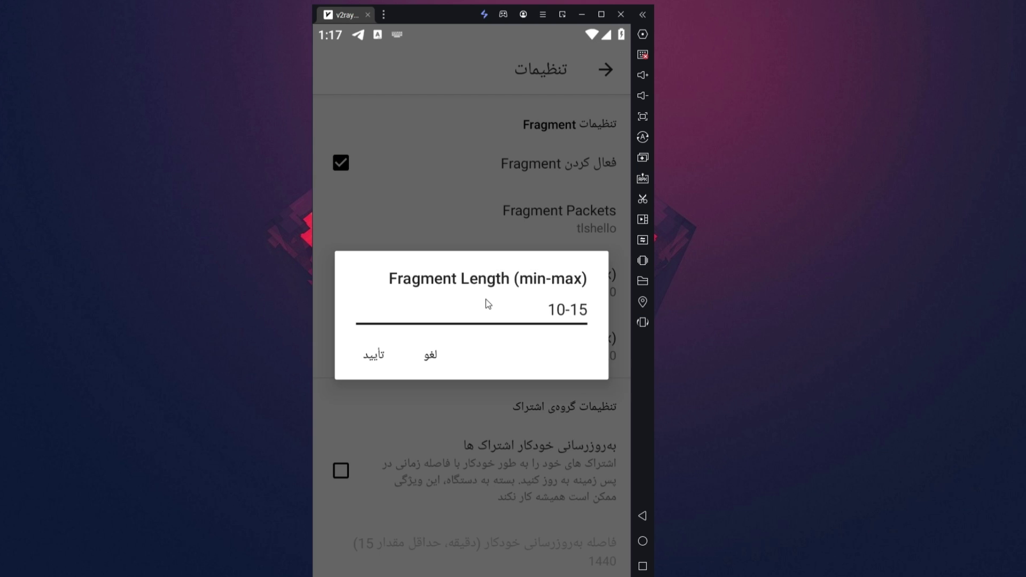
{"action": "left_click", "coordinate": [371, 357]}
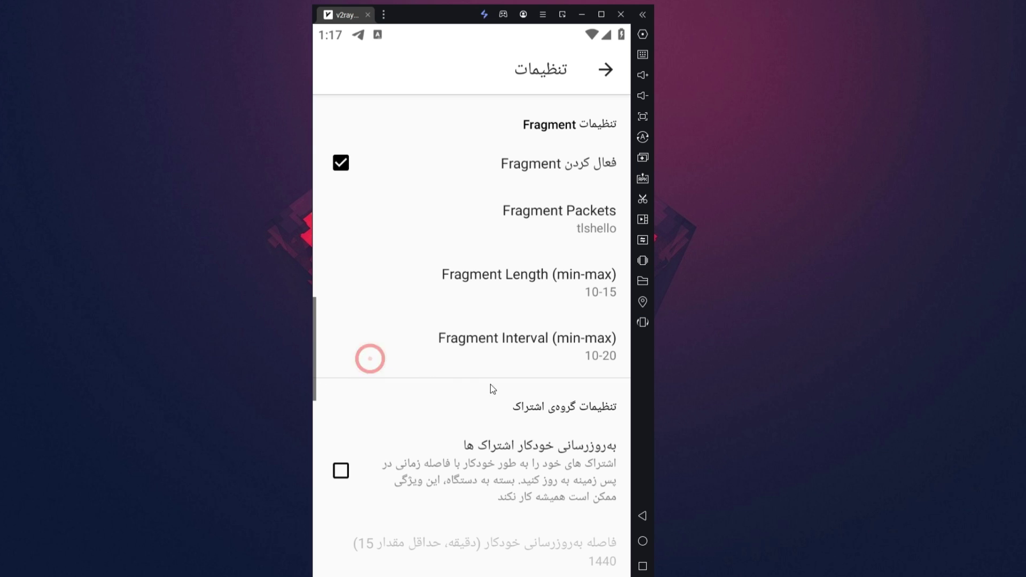
Return to the config list and run the connection test
{"action": "left_click", "coordinate": [643, 516]}
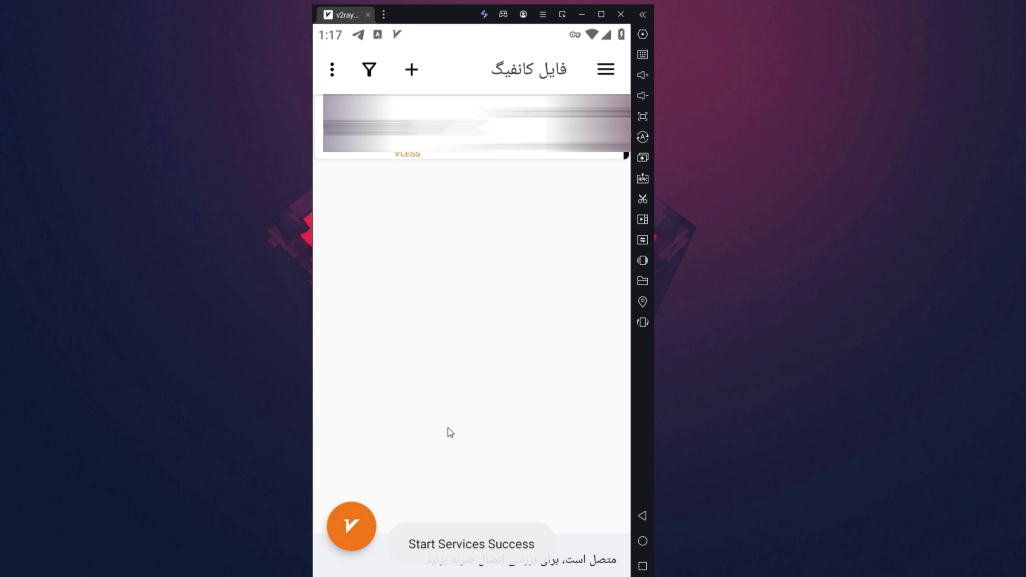
{"action": "left_click", "coordinate": [456, 560]}
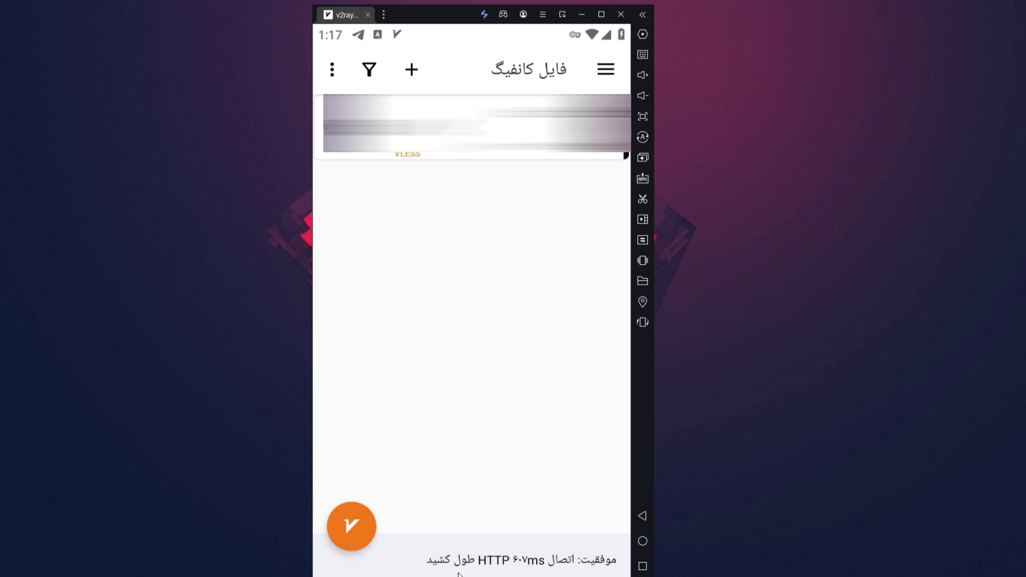
{"action": "left_click", "coordinate": [459, 573]}
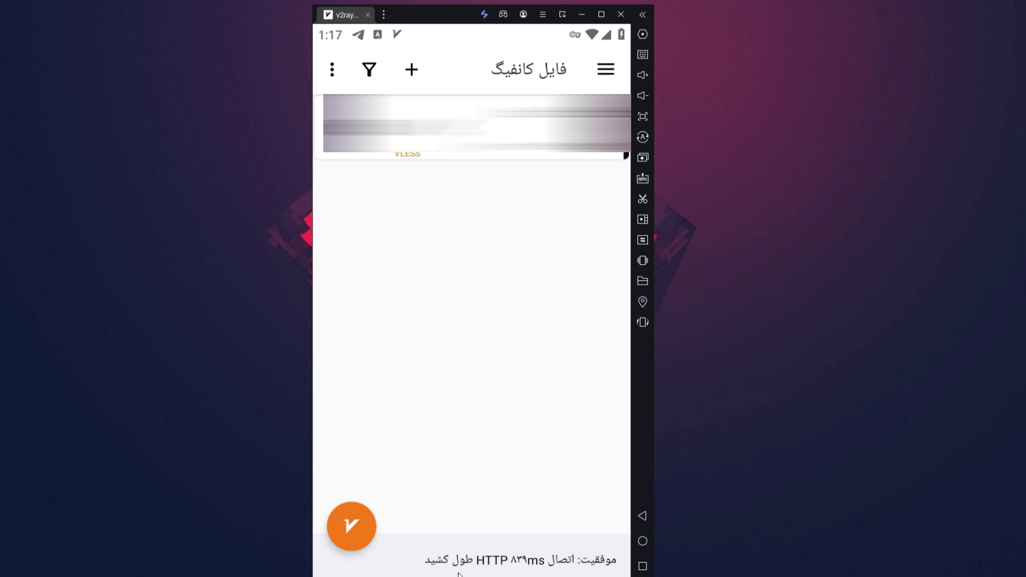
Launch Speedtest from the home screen, accept its privacy notice, and start a test against the Frankfurt server
{"action": "left_click", "coordinate": [643, 541]}
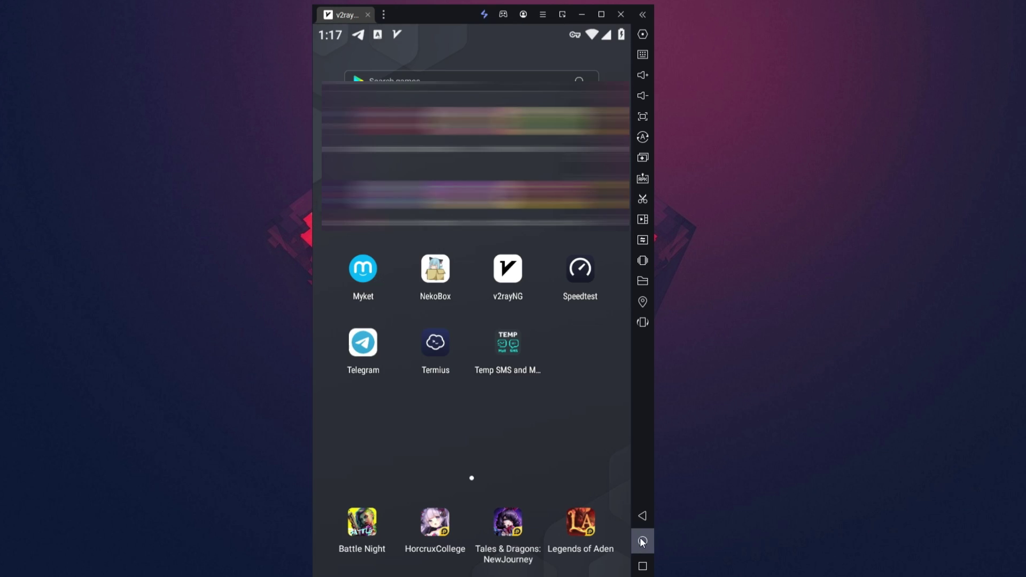
{"action": "left_click", "coordinate": [580, 274]}
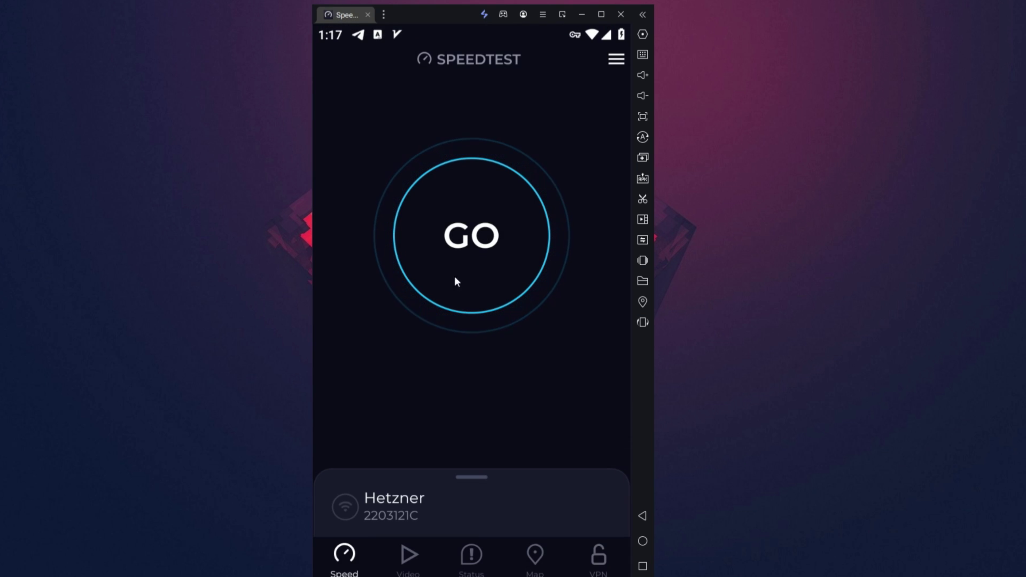
{"action": "left_click", "coordinate": [445, 471]}
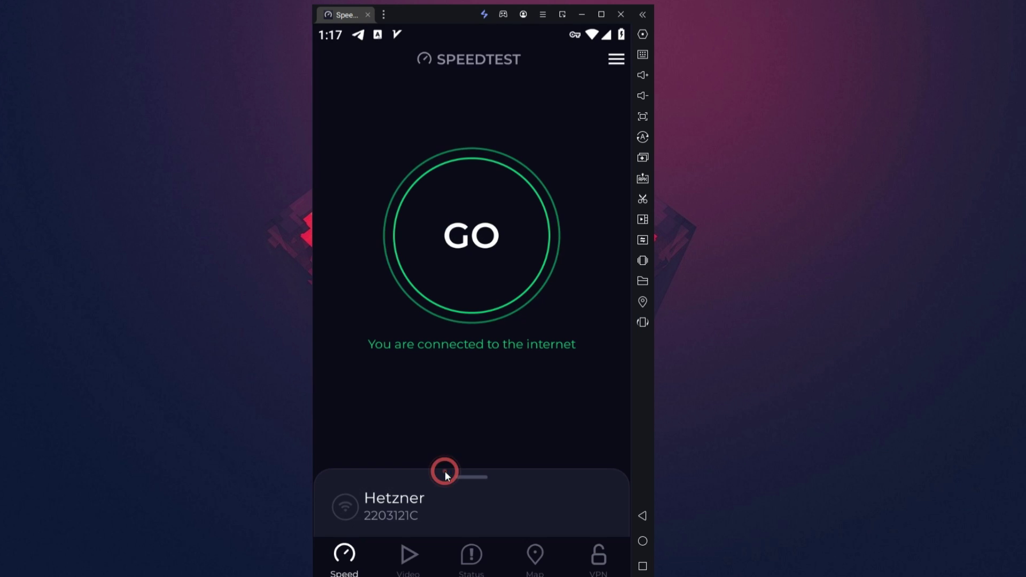
{"action": "left_click", "coordinate": [458, 274]}
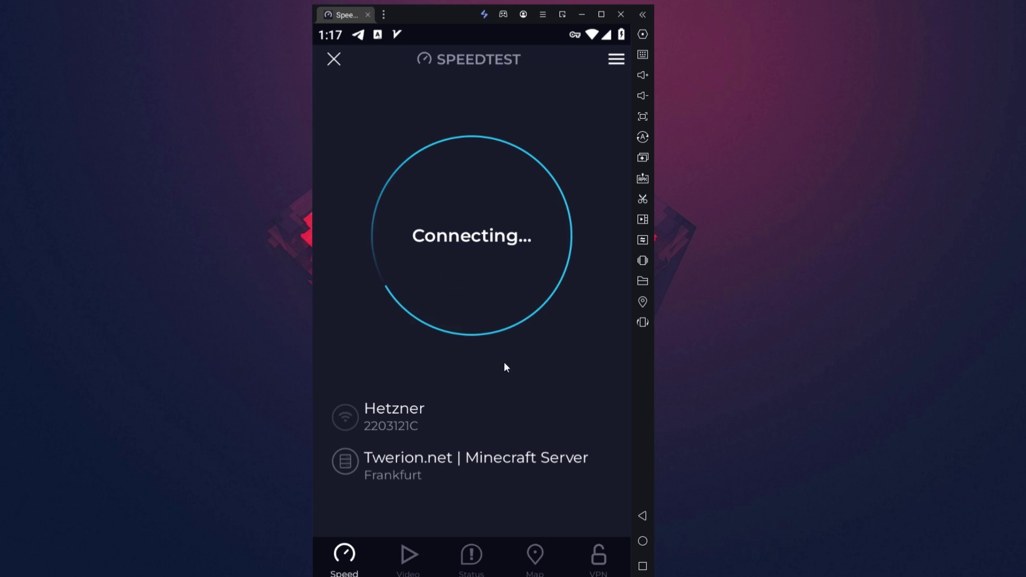